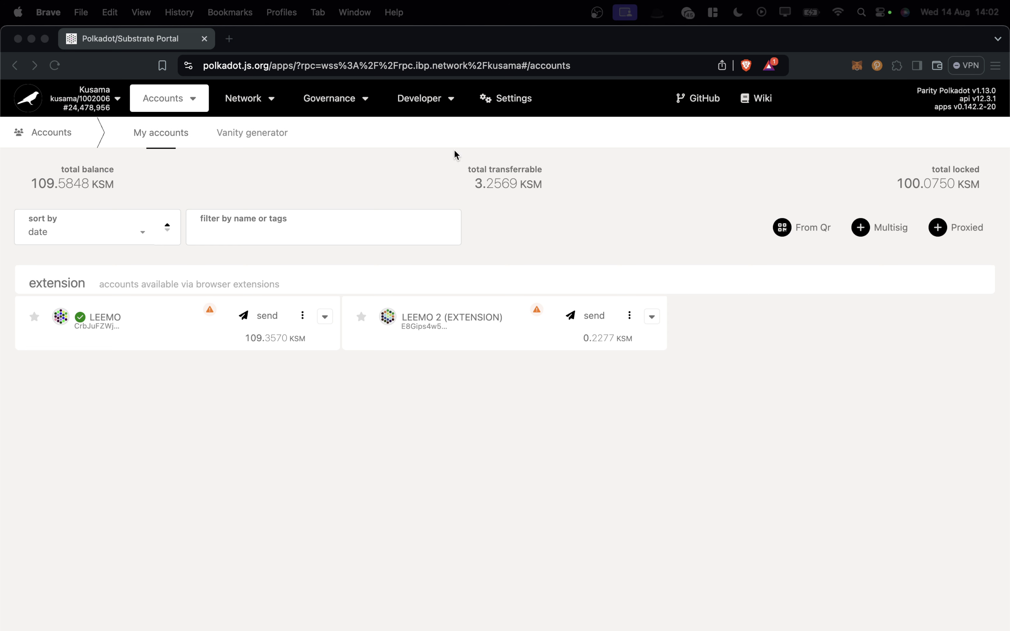
Open the extrinsic submission form and select the identity-verified extension account as the sender.
mouse_move(401, 108)
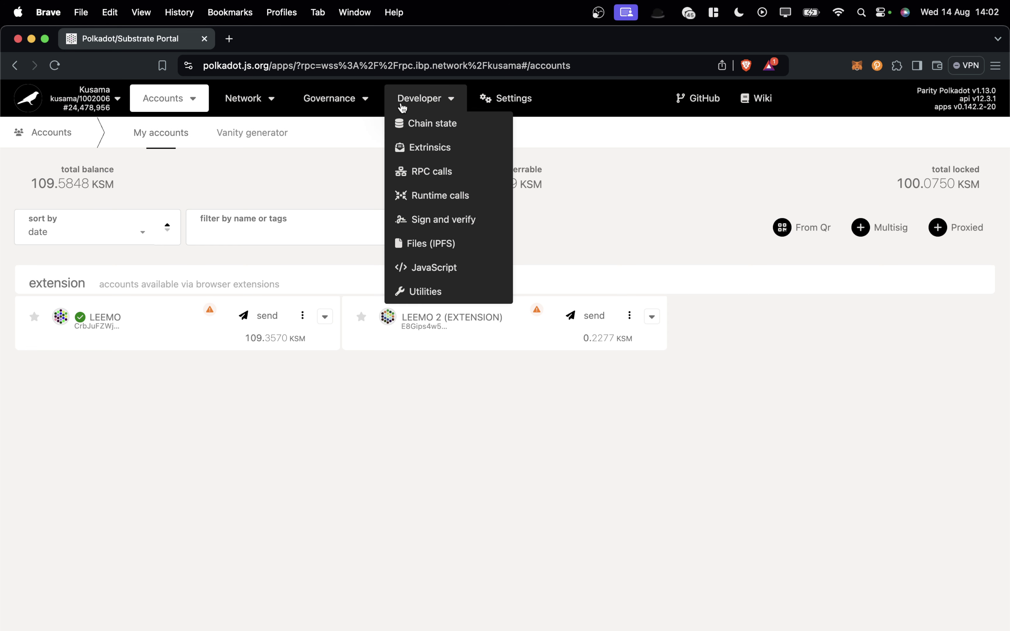
click(438, 146)
click(193, 188)
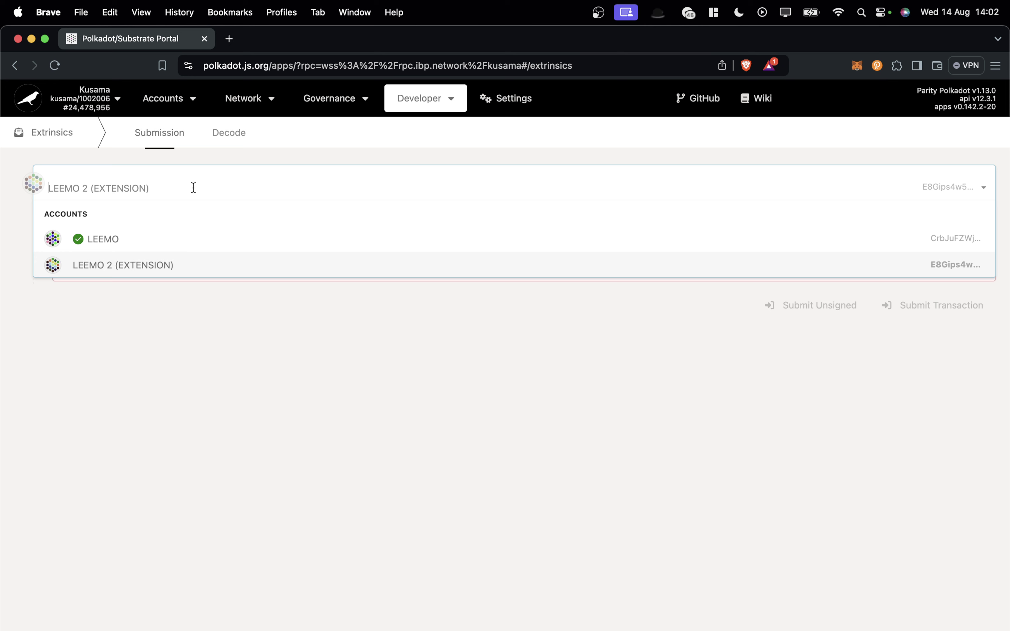
click(155, 230)
Submit a signed proxy createPure(proxyType, delay, index) transaction with proxy type Any, delay 0 and index 0.
click(104, 228)
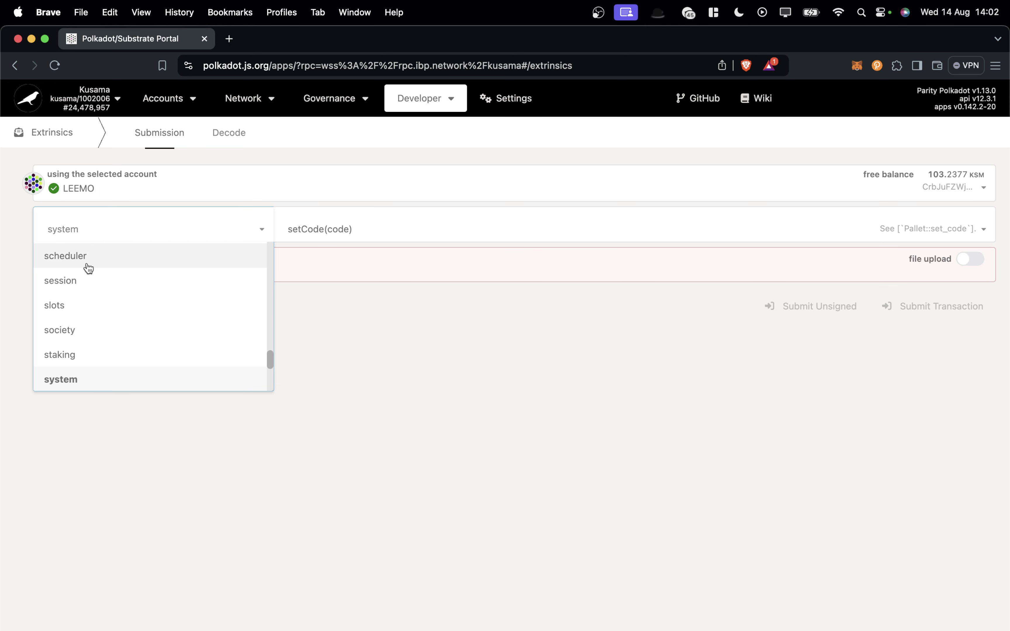
scroll(94, 261, up, 3)
mouse_move(419, 98)
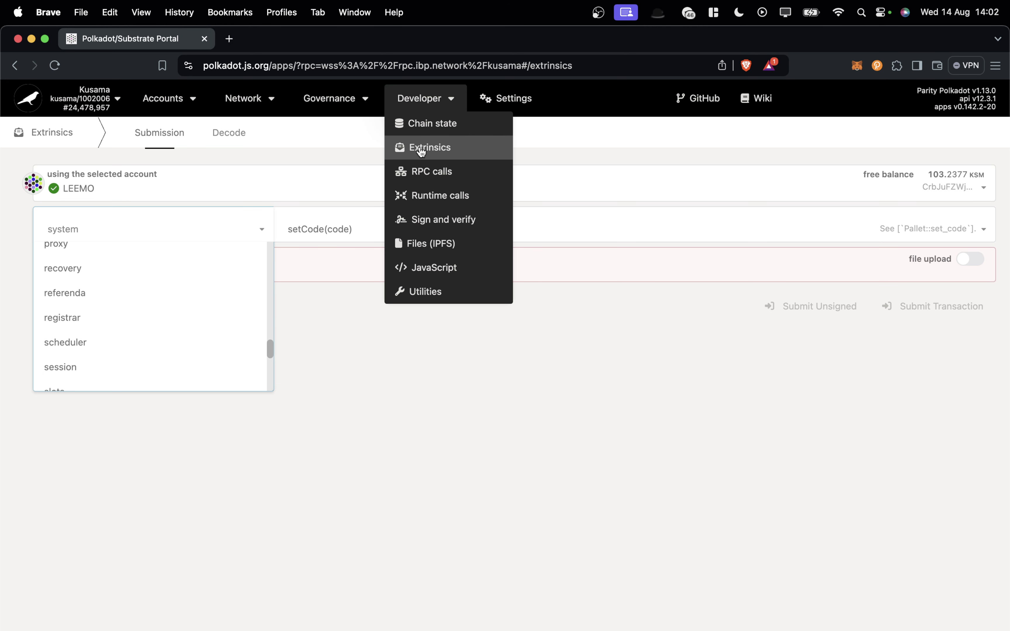
click(86, 251)
click(353, 223)
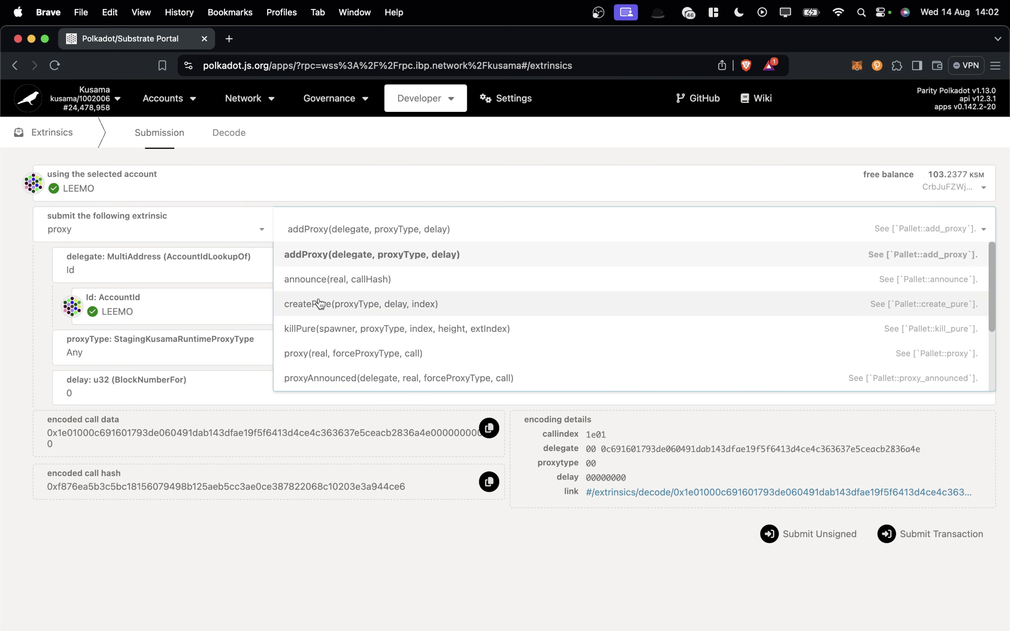
click(316, 301)
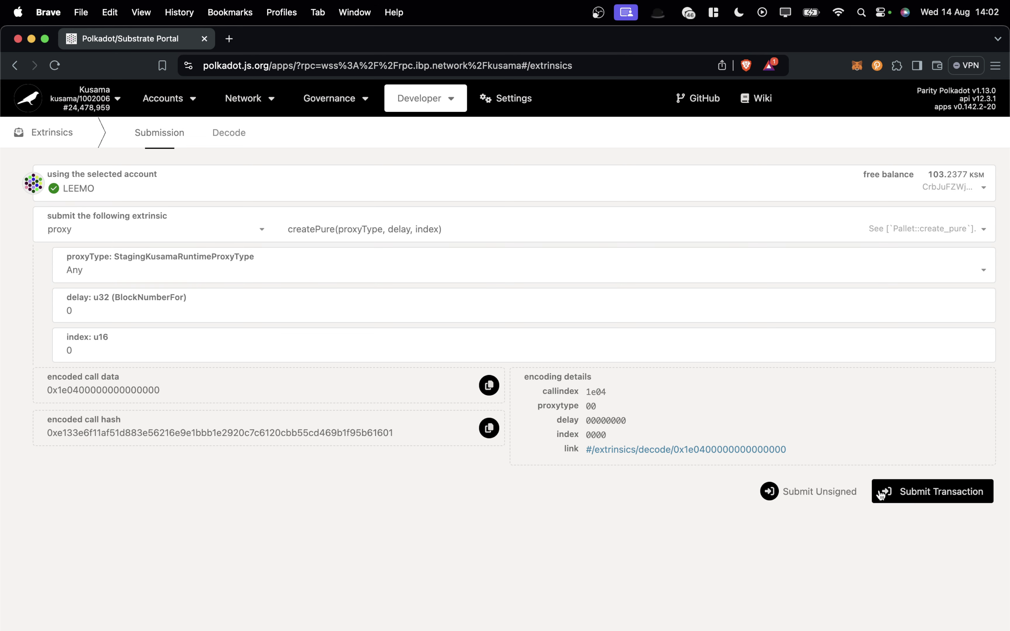
click(899, 490)
click(752, 350)
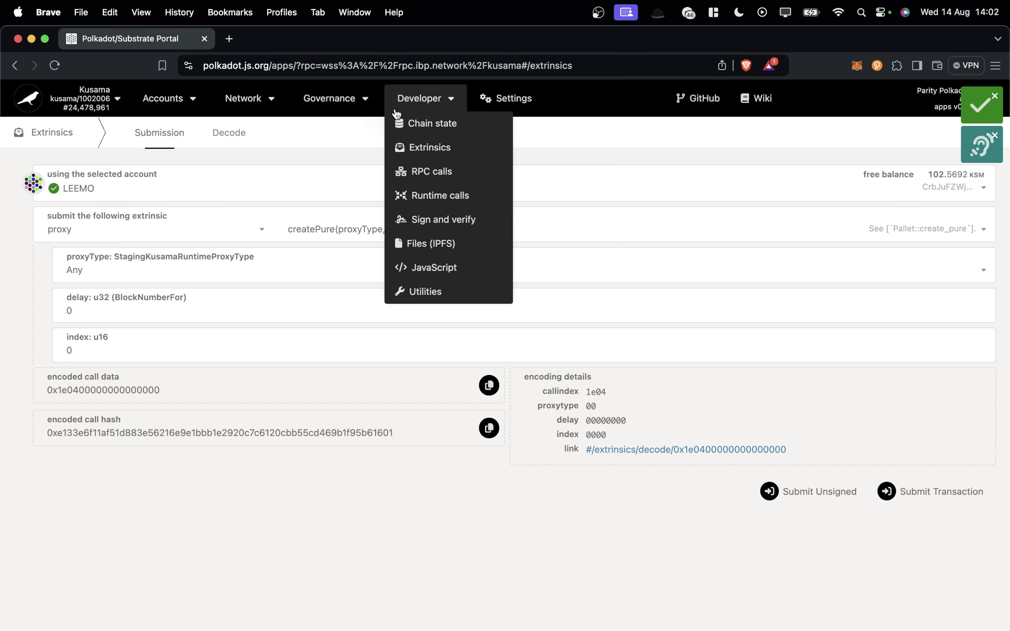
Check the network explorer's recent events for the proxy.PureCreated event.
mouse_move(242, 102)
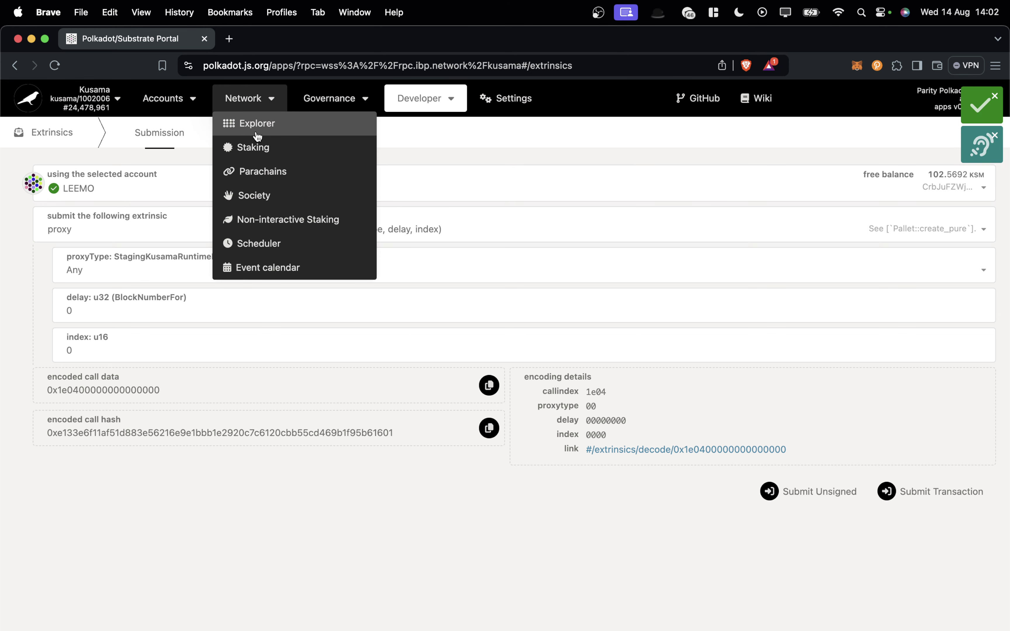
click(247, 123)
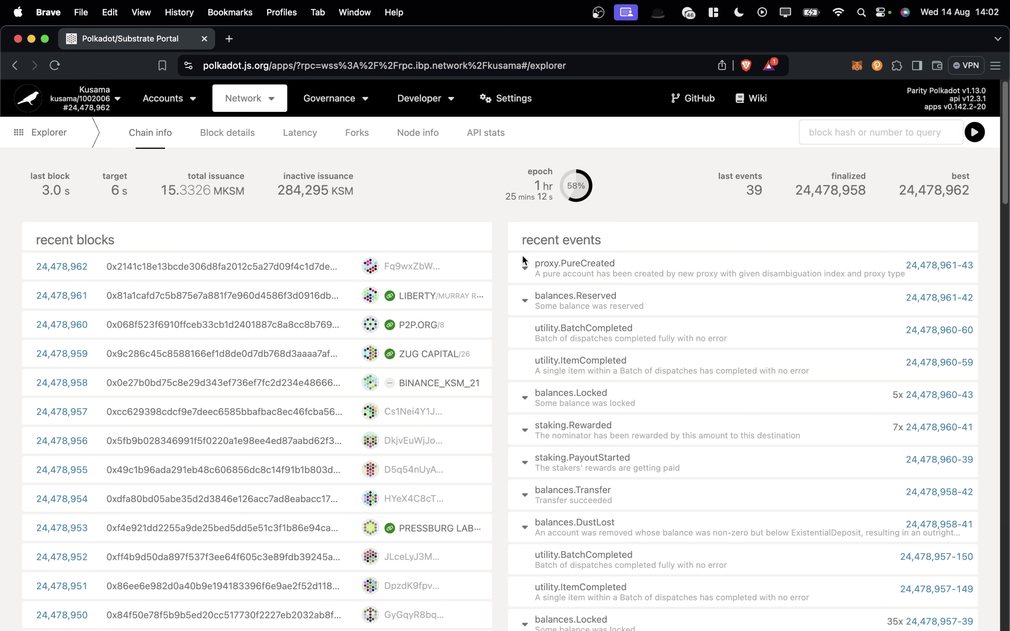
Return to the accounts overview and open the identity-verified extension account's Subscan page from its expanded details.
mouse_move(202, 102)
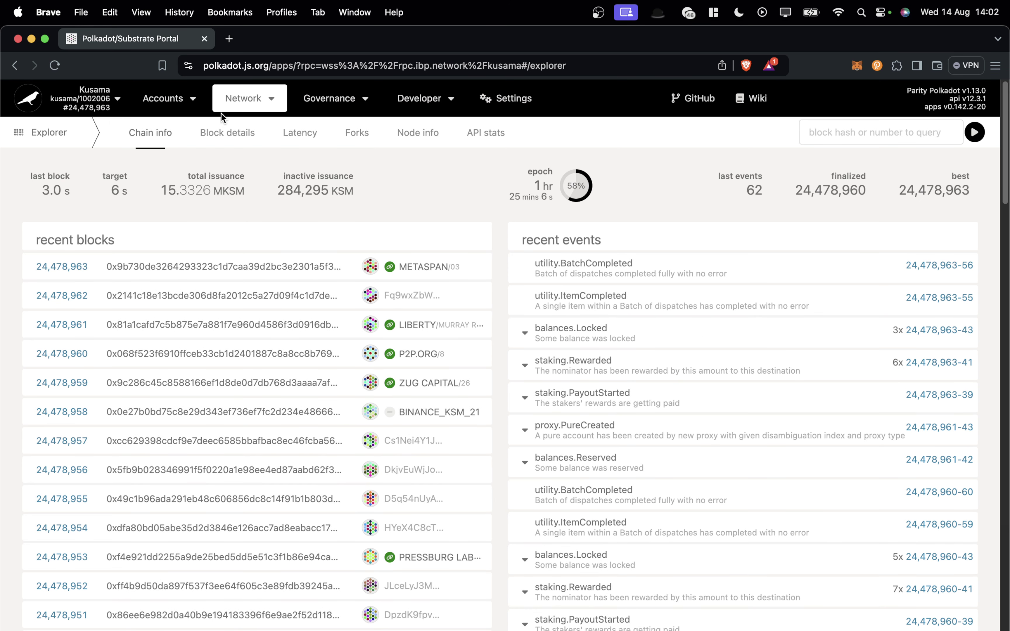
click(186, 100)
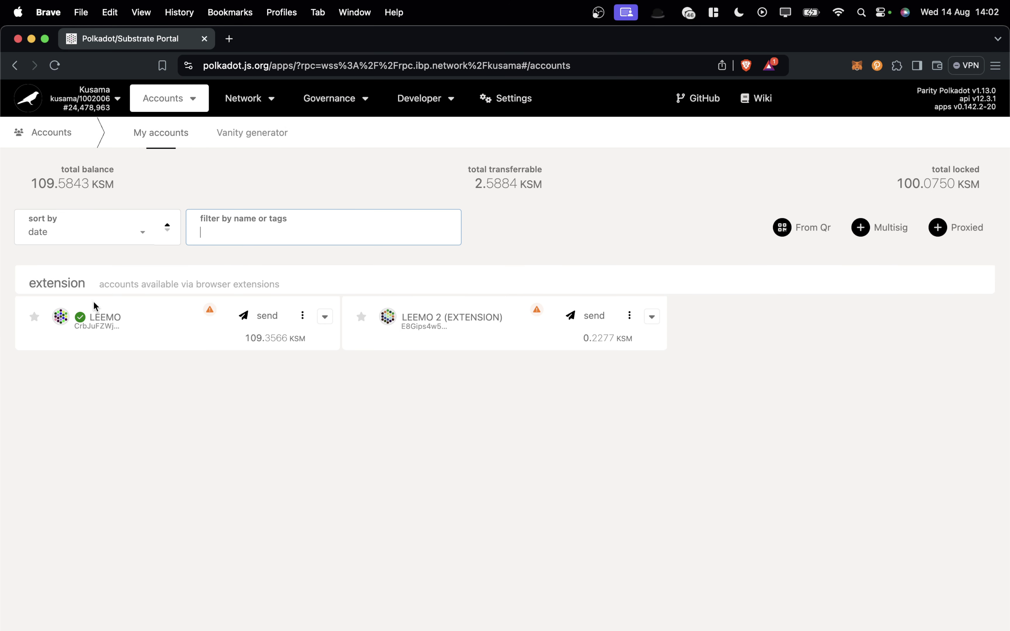
click(324, 317)
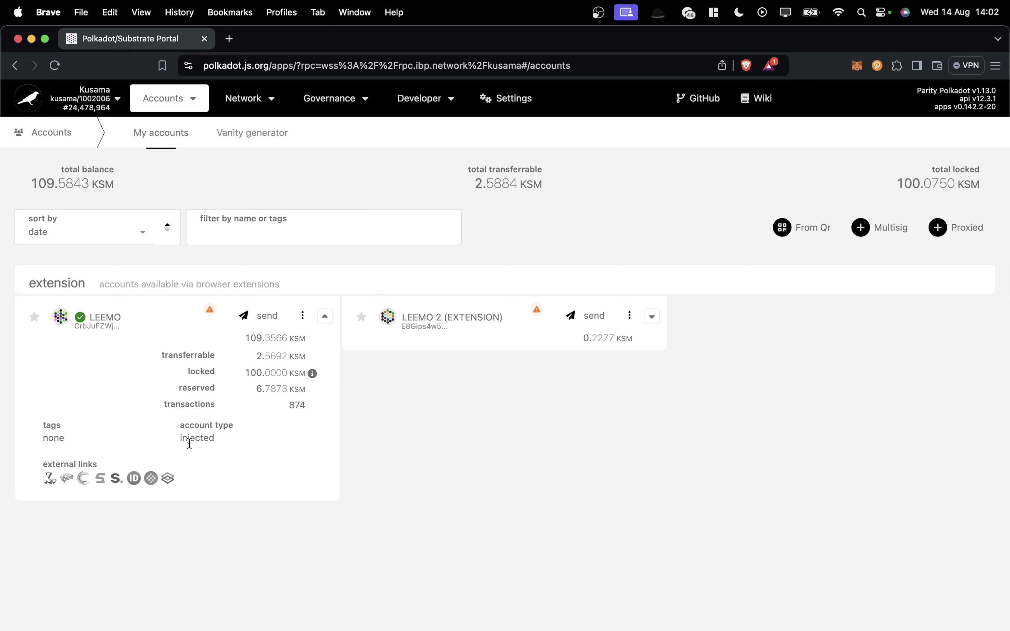
click(151, 478)
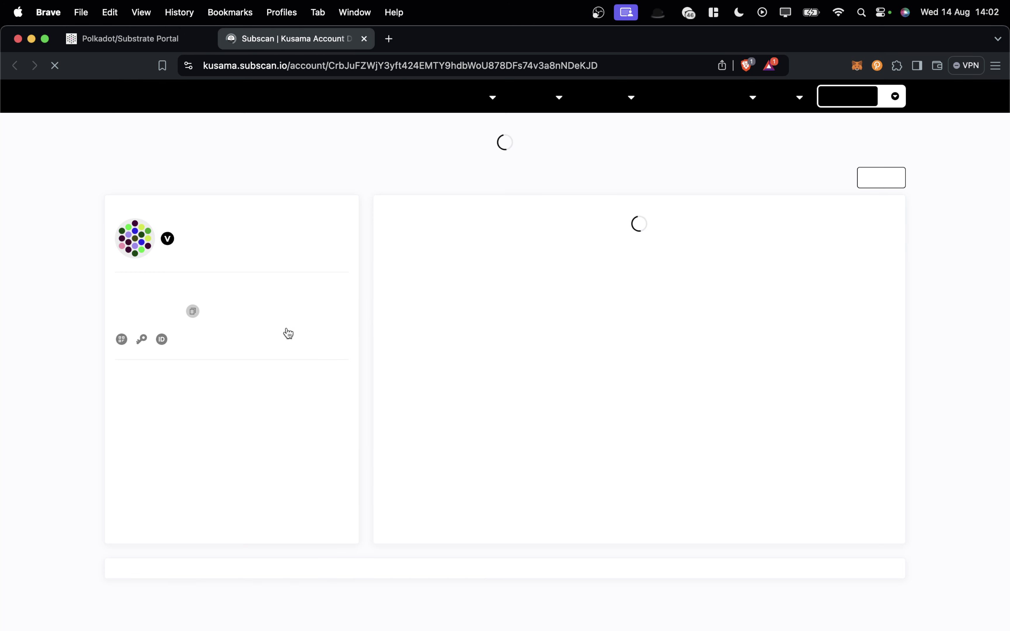
Open the details of the latest proxy (create_pure) extrinsic in the account's extrinsics list.
scroll(390, 290, down, 10)
scroll(393, 286, up, 4)
scroll(572, 401, up, 3)
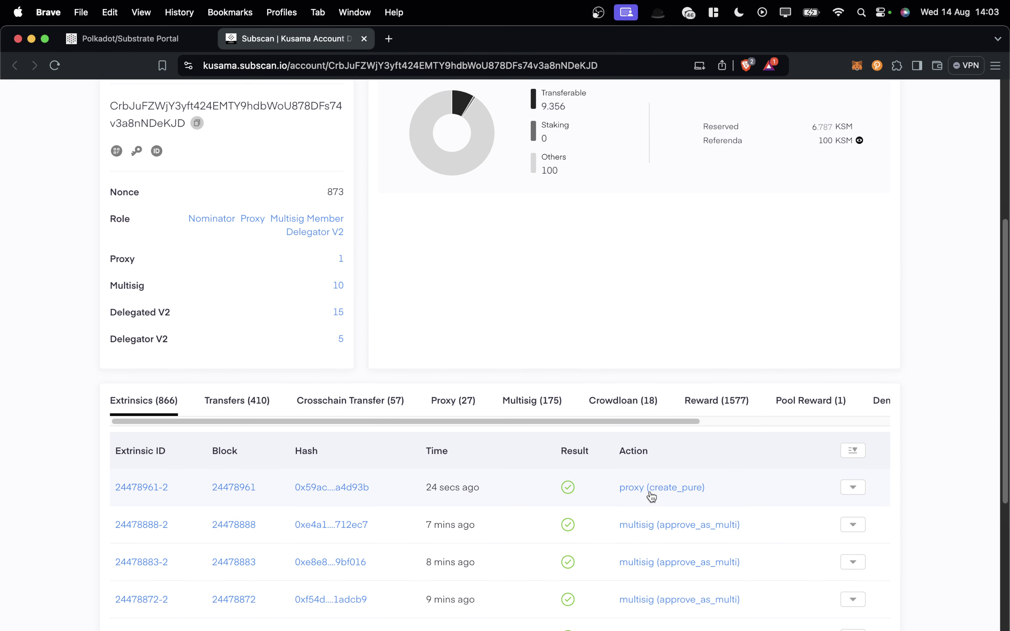
mouse_move(444, 485)
click(157, 488)
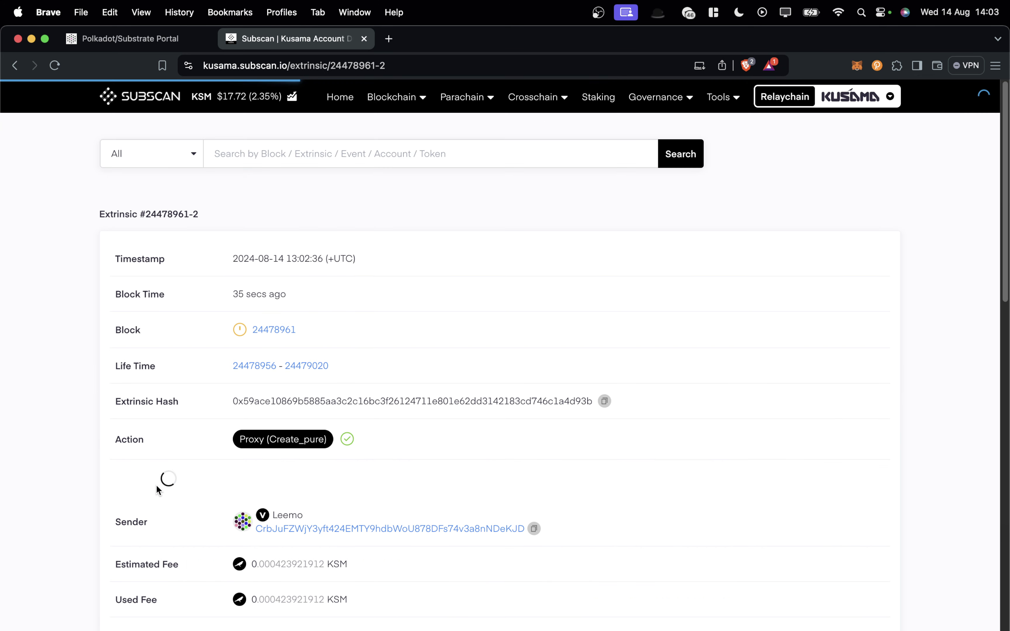
Expand the extrinsic's proxy (PureCreated) event and copy the address of the pure account.
scroll(523, 287, down, 15)
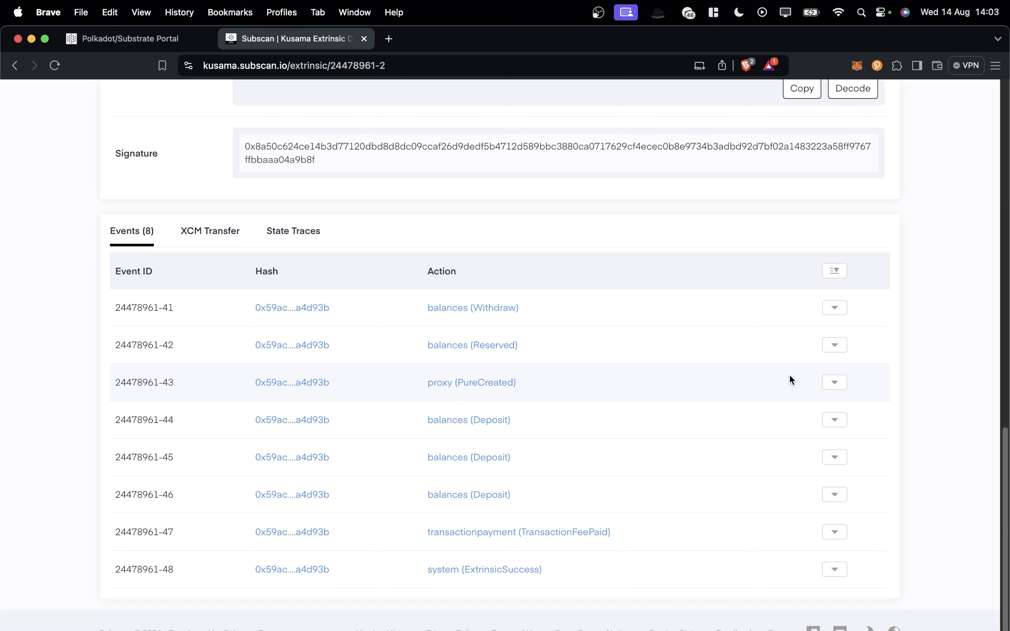
click(835, 383)
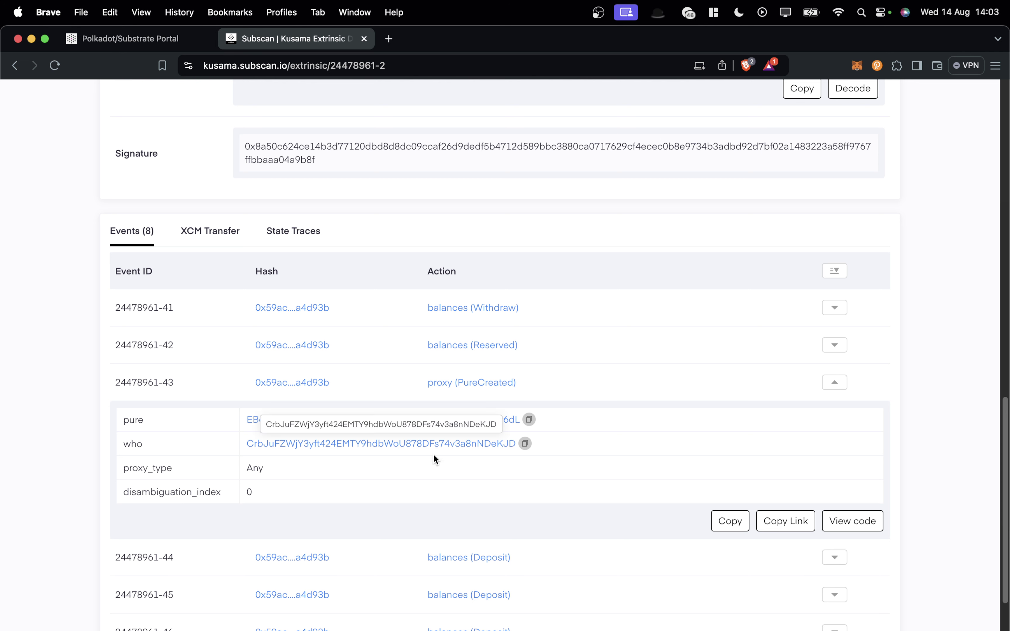
drag(123, 421, 211, 424)
click(212, 424)
click(530, 421)
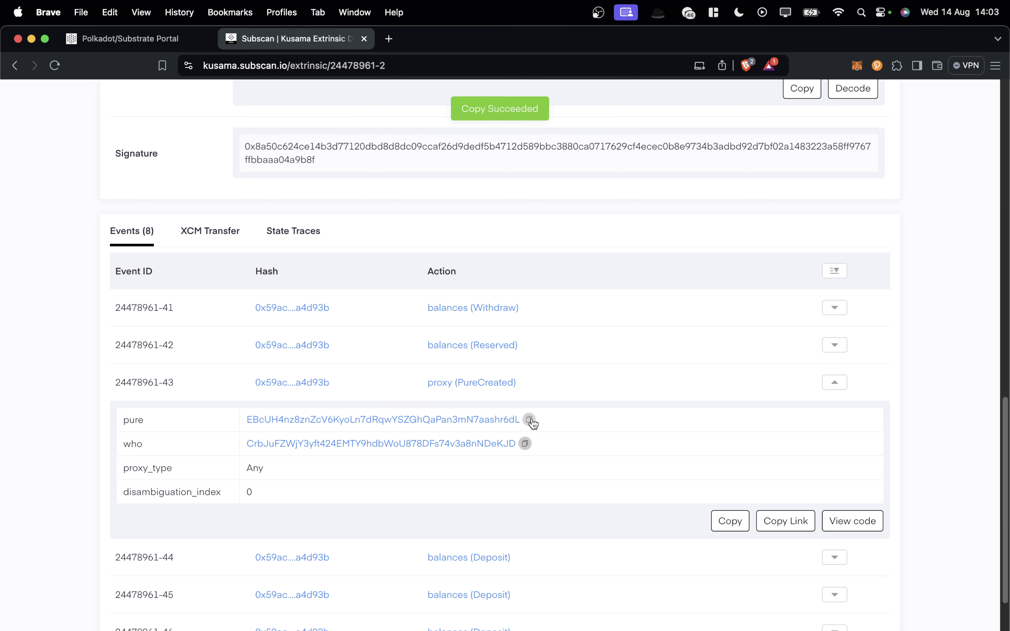
Switch back to the Polkadot/Substrate Portal and add a proxied account with the copied address, named "test pure proxy".
click(122, 38)
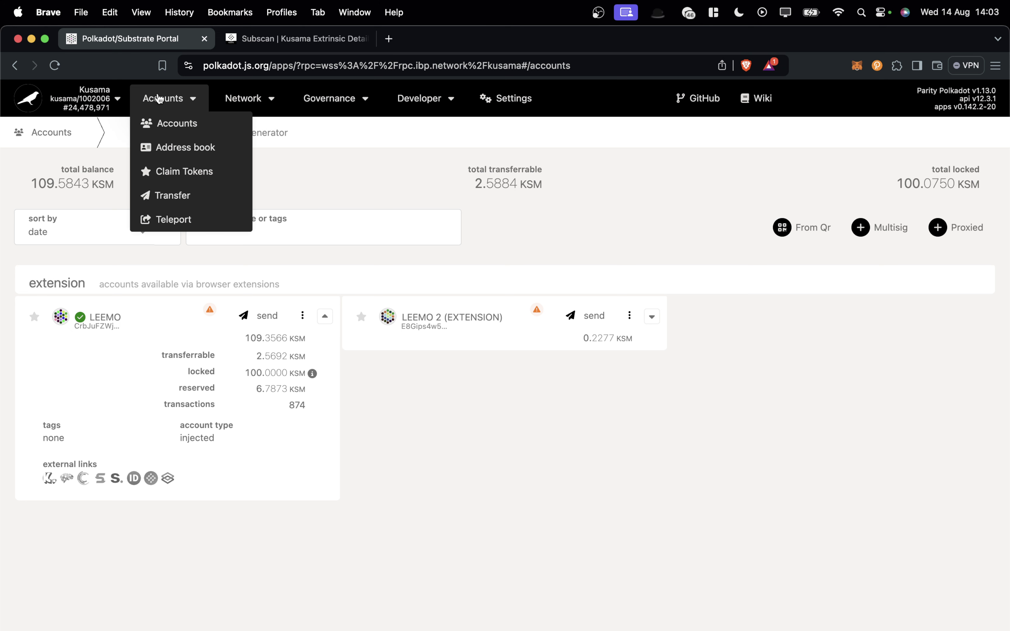
click(956, 228)
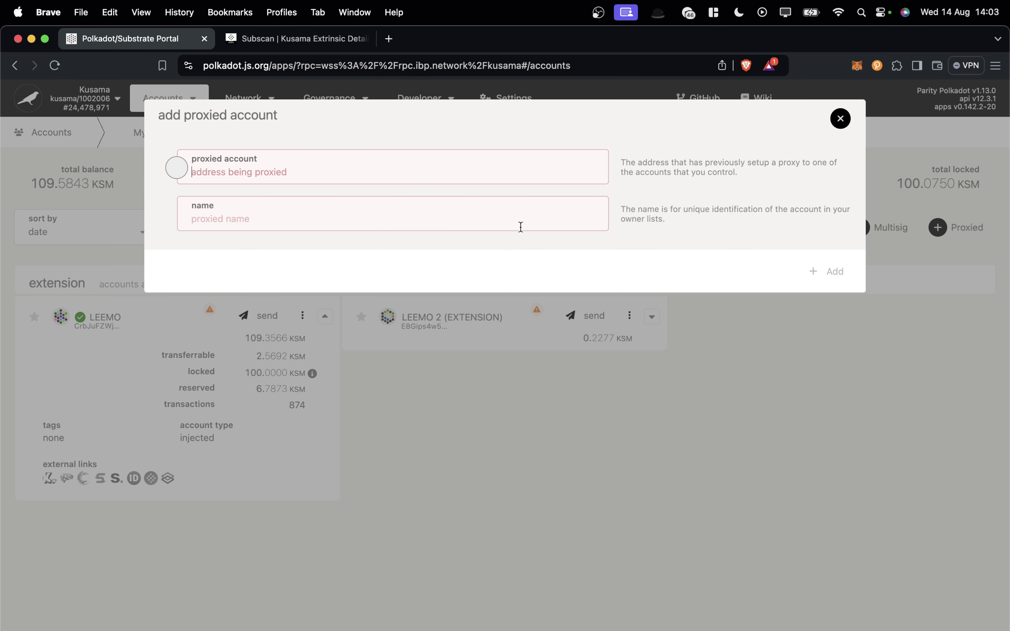
key(super+v)
click(264, 215)
text(test)
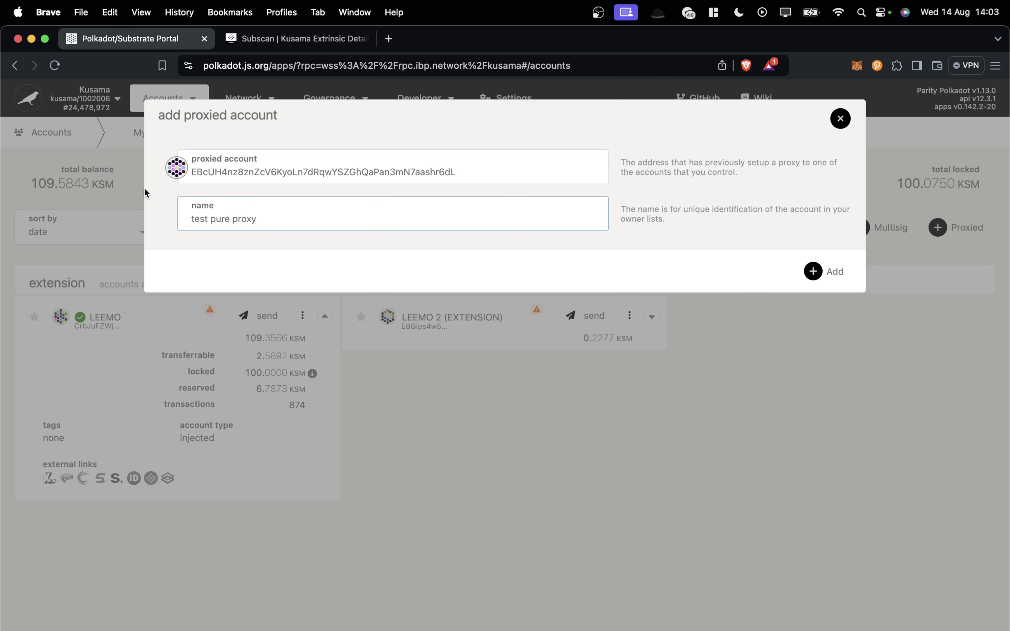
click(816, 271)
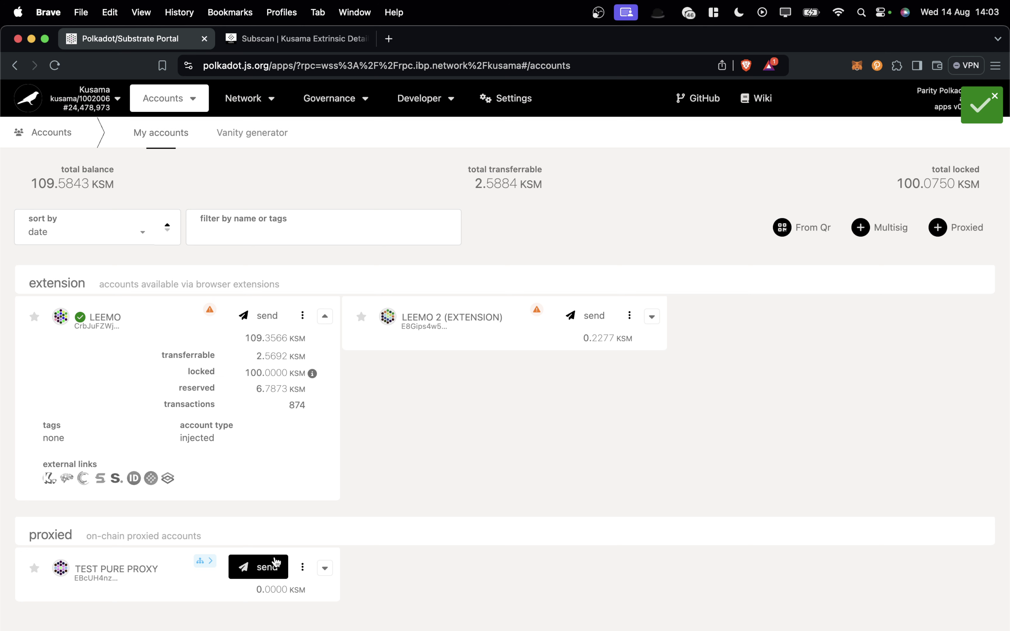
Review the test pure proxy's proxy overview for its proxy account and type, and collapse the expanded extension account's details.
mouse_move(207, 560)
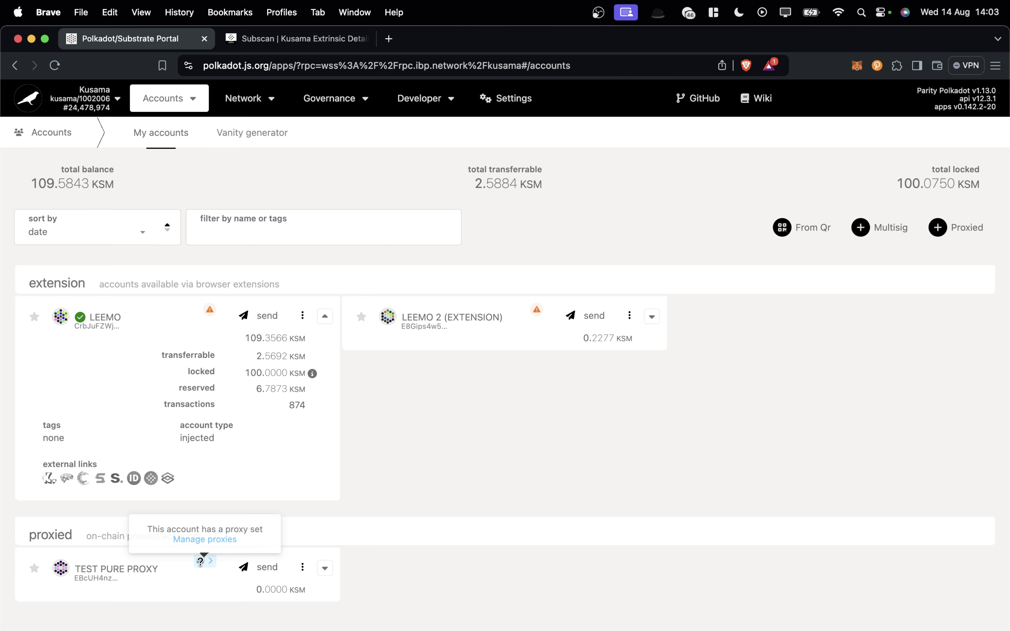
click(197, 542)
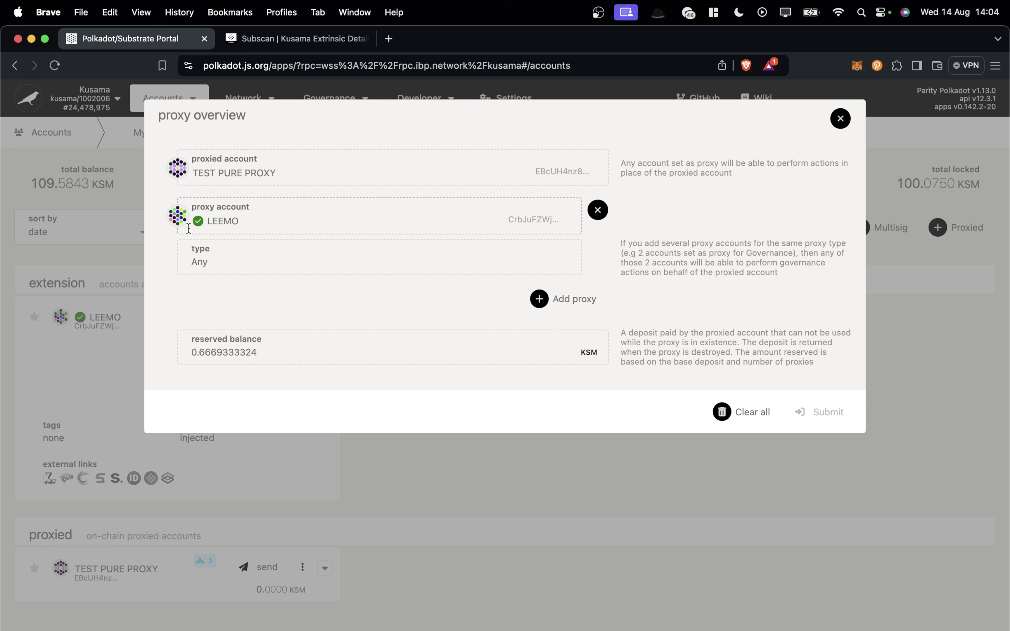
drag(210, 220, 229, 219)
click(378, 226)
click(445, 496)
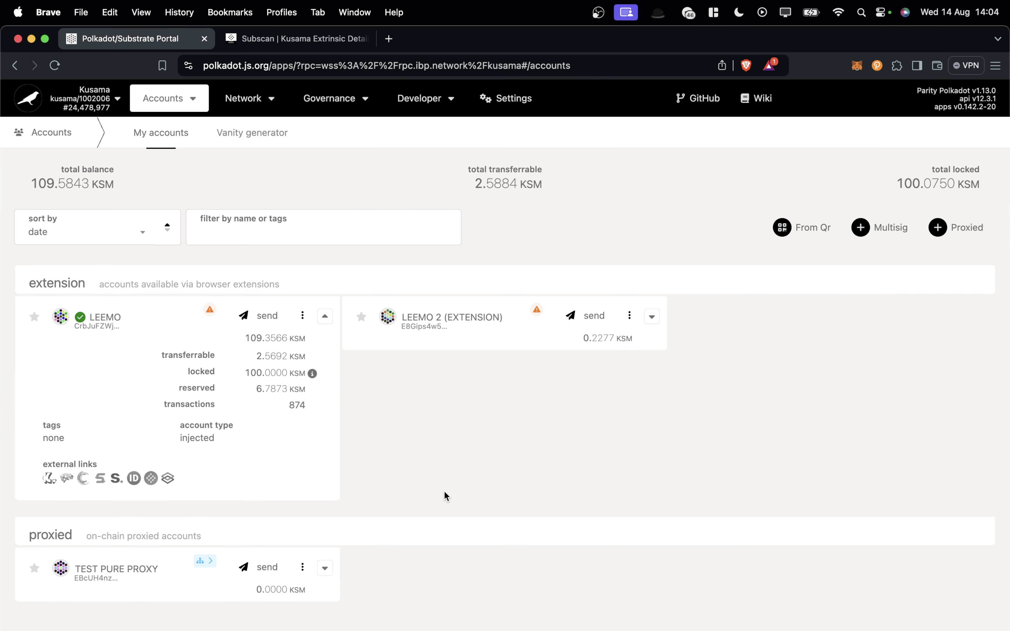
click(325, 317)
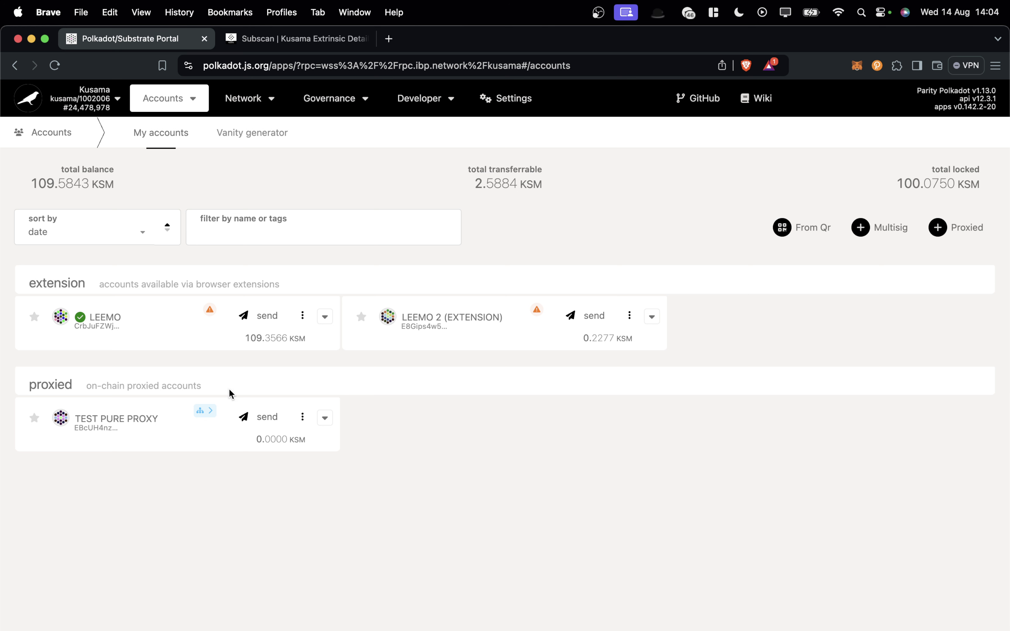
mouse_move(206, 409)
Save a new address book contact using the copied account address and the contact's name.
mouse_move(184, 111)
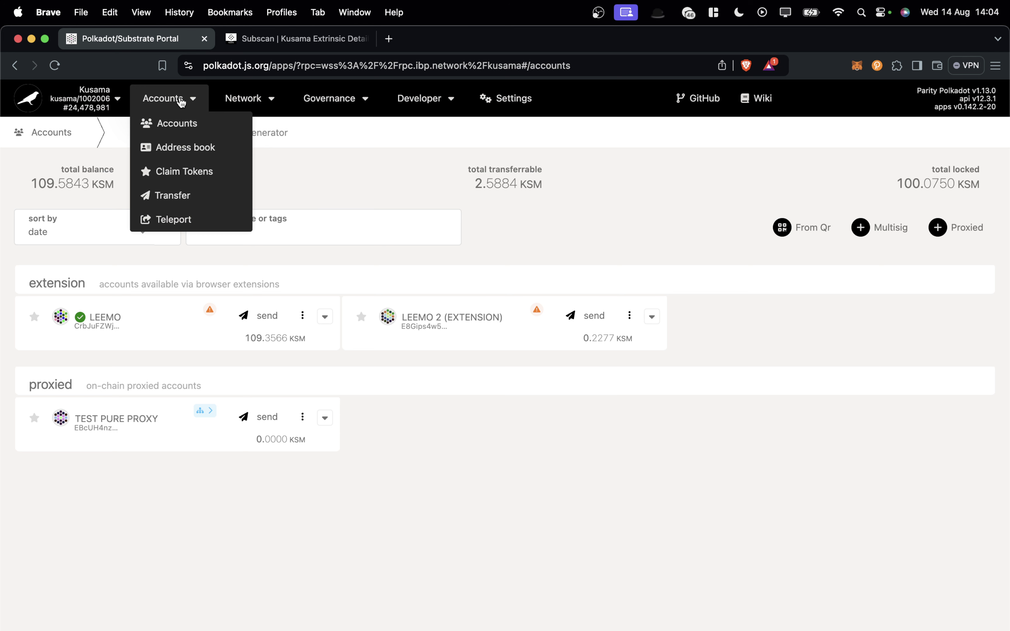
click(176, 146)
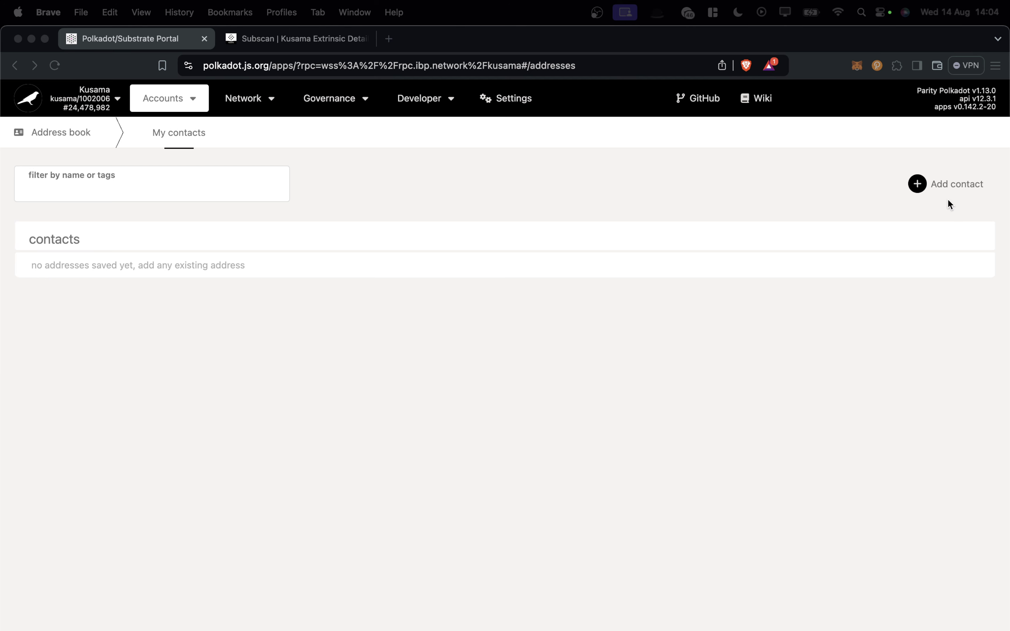
click(949, 176)
key(super+v)
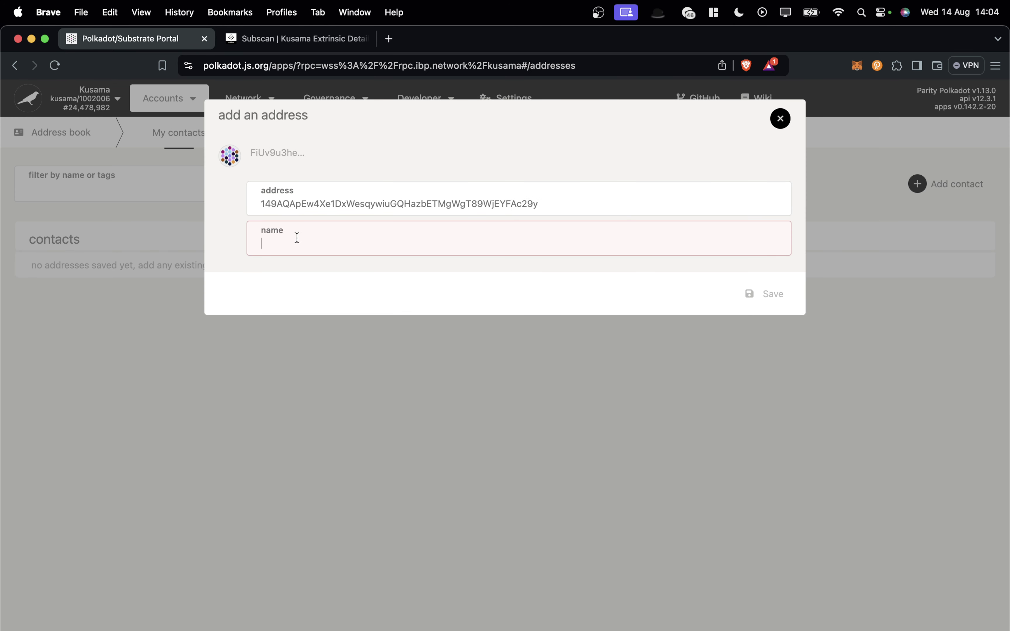
text(lolmcshizz)
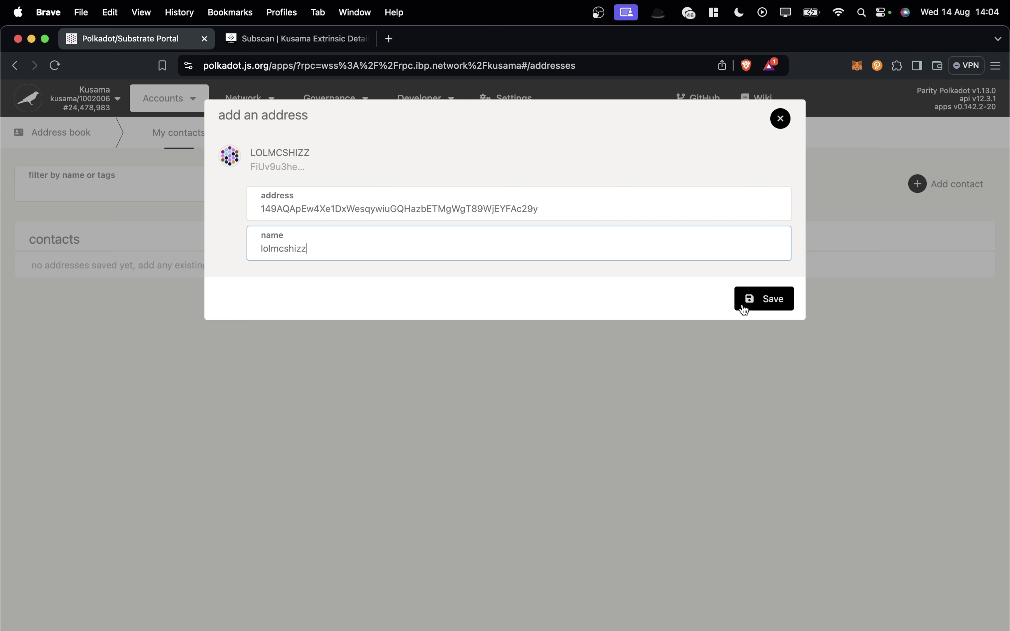
click(752, 307)
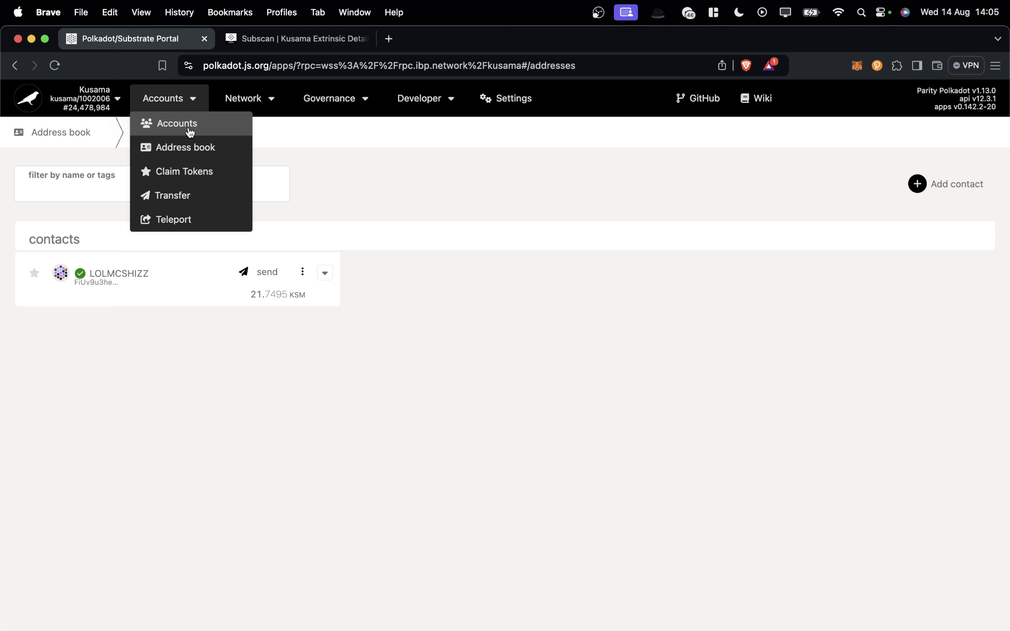
Create a multisig account named "test multisig" with both extension accounts as signatories and a threshold of 2.
click(182, 125)
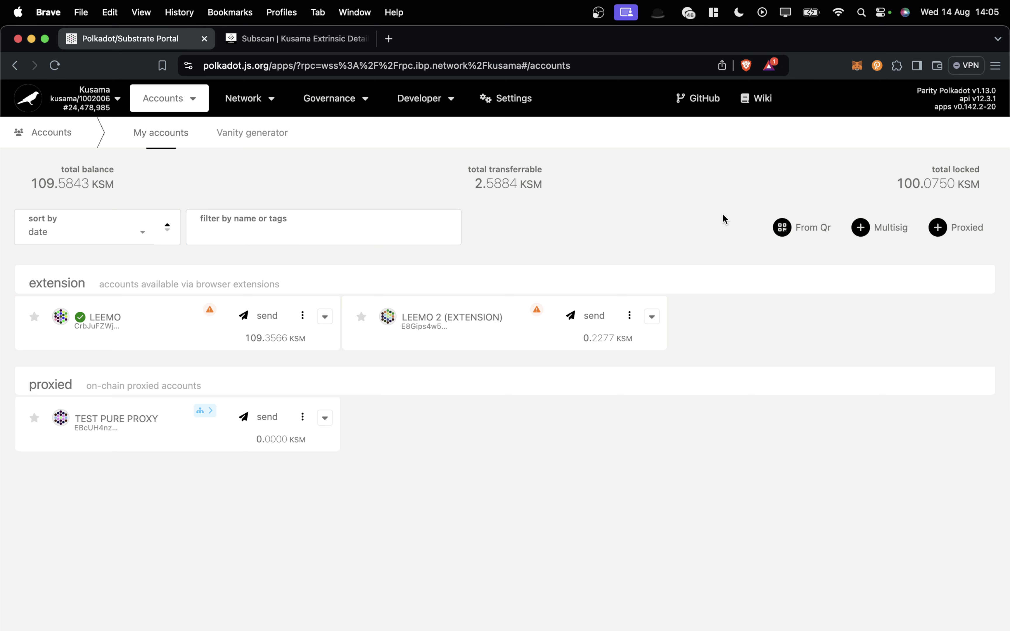
click(881, 234)
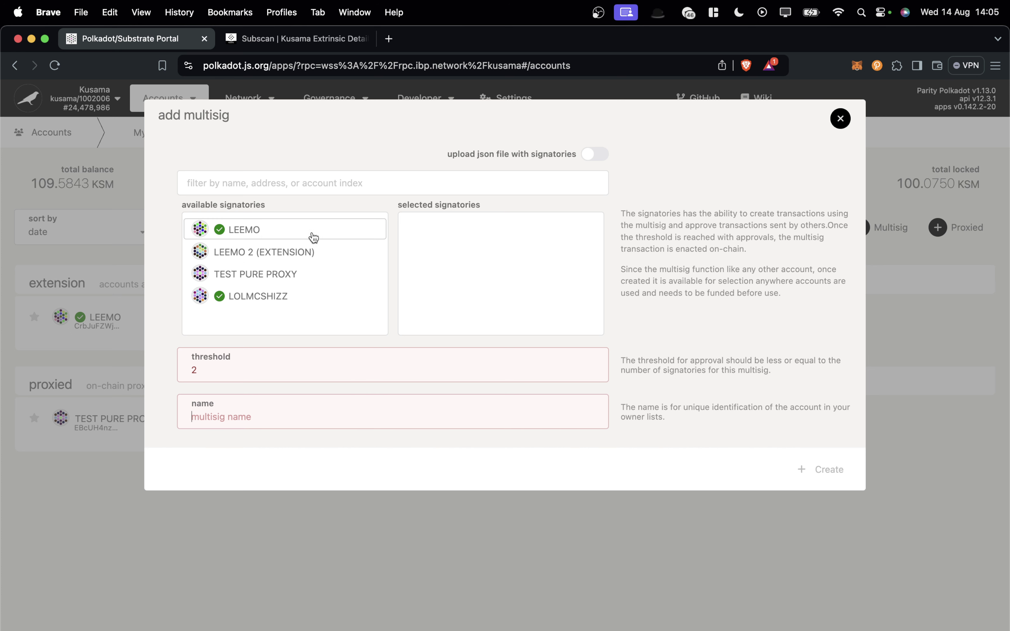
click(251, 234)
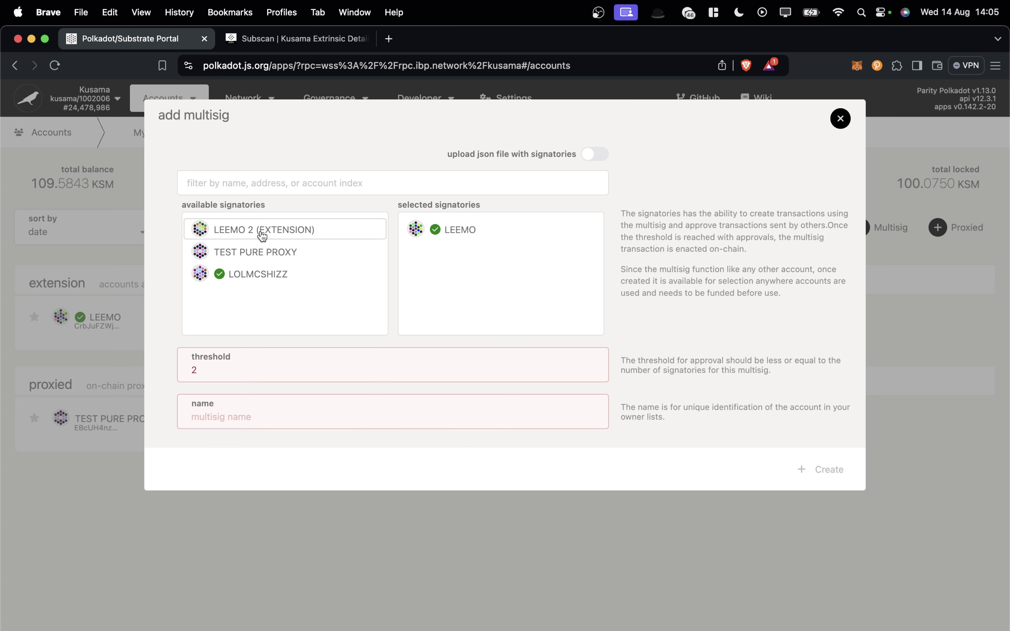
click(263, 234)
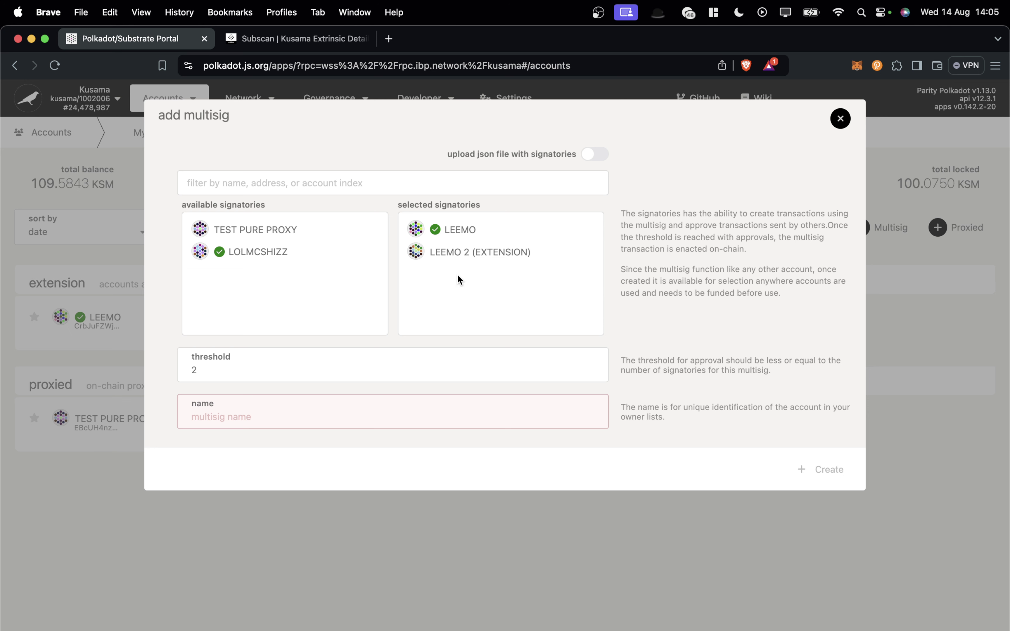
click(206, 369)
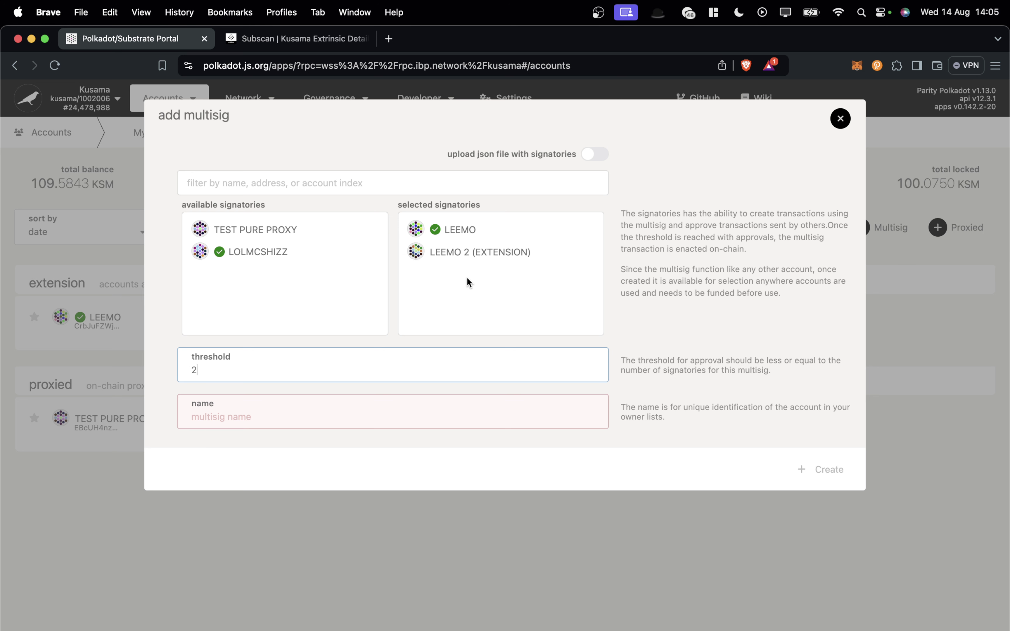
click(260, 415)
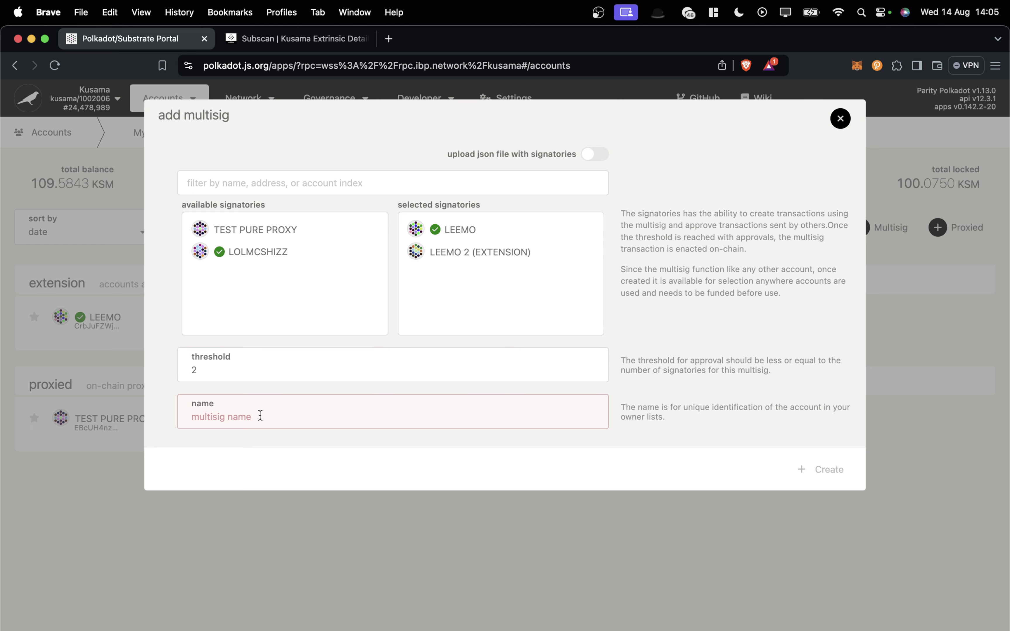
text(test multisig)
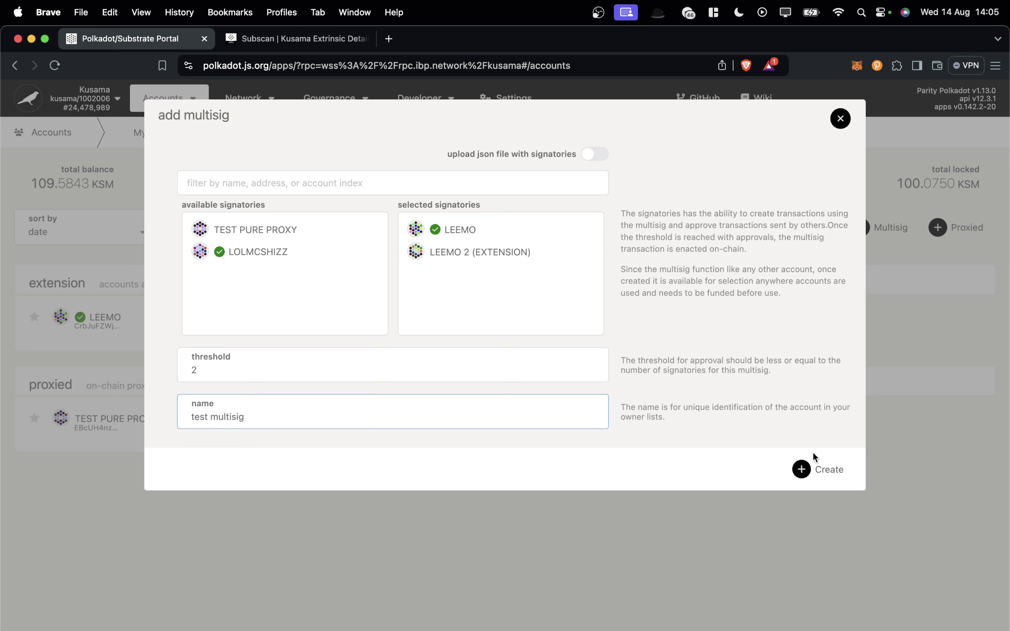
click(802, 468)
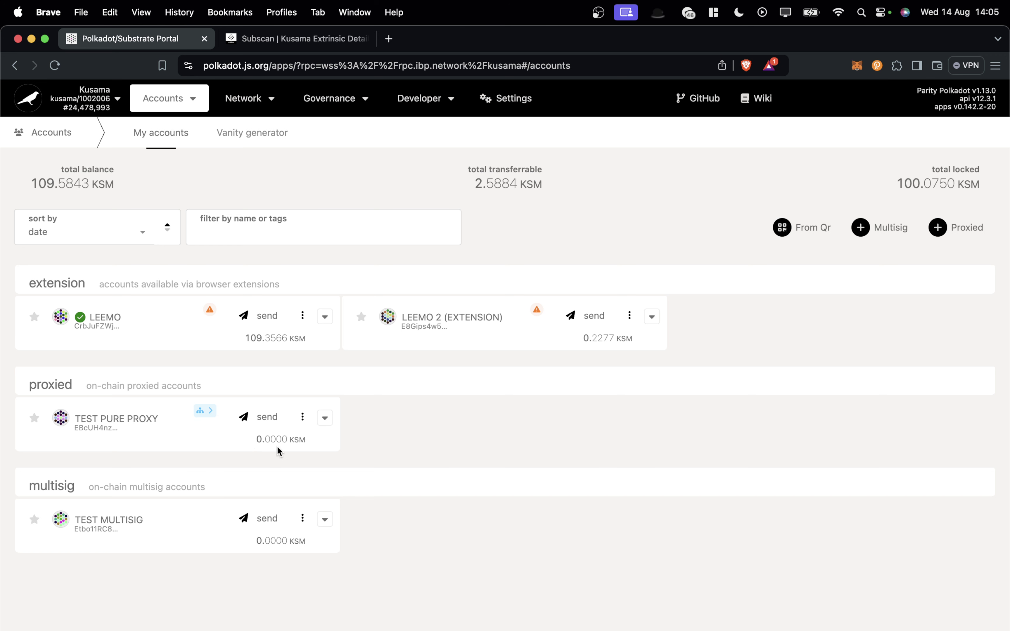
drag(255, 437, 310, 437)
click(286, 434)
drag(248, 434, 328, 444)
click(326, 443)
Transfer 0.5 KSM from the first extension account to the test pure proxy and check the proxy's balance.
click(262, 316)
click(241, 224)
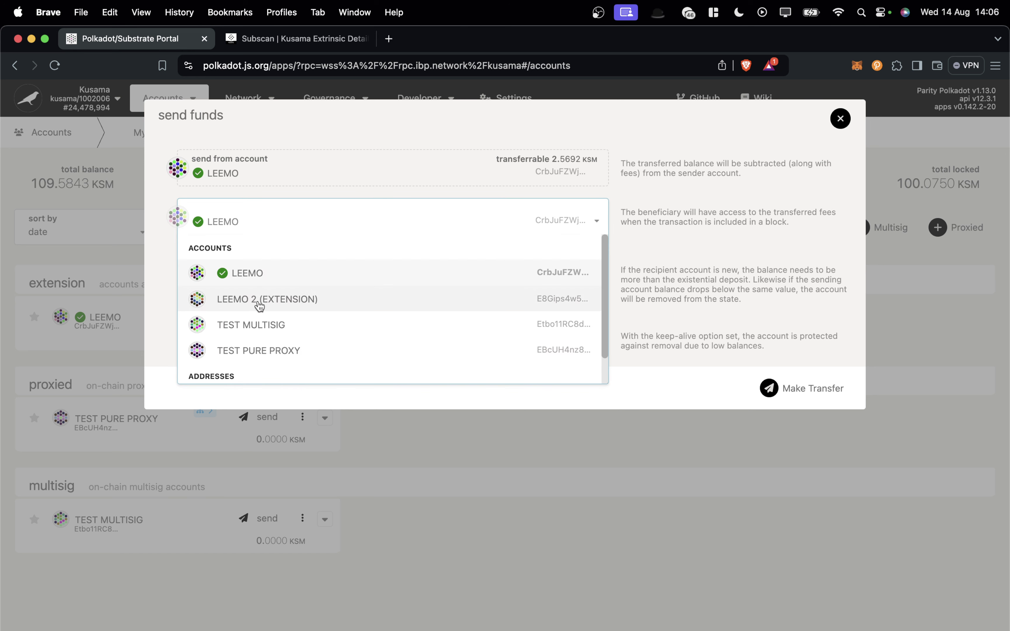
click(299, 350)
click(218, 264)
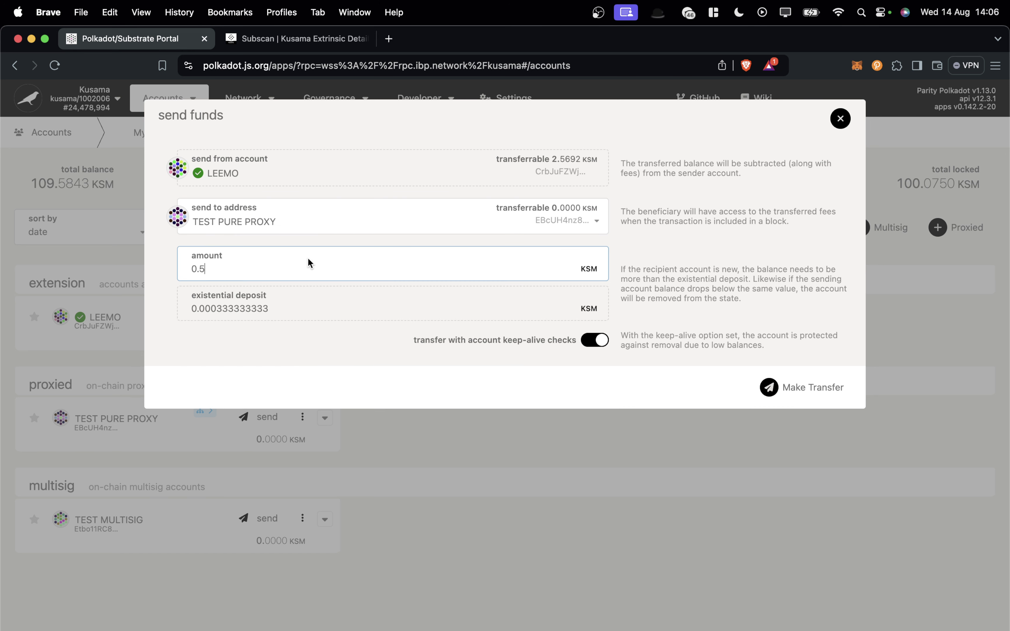
click(773, 386)
click(742, 348)
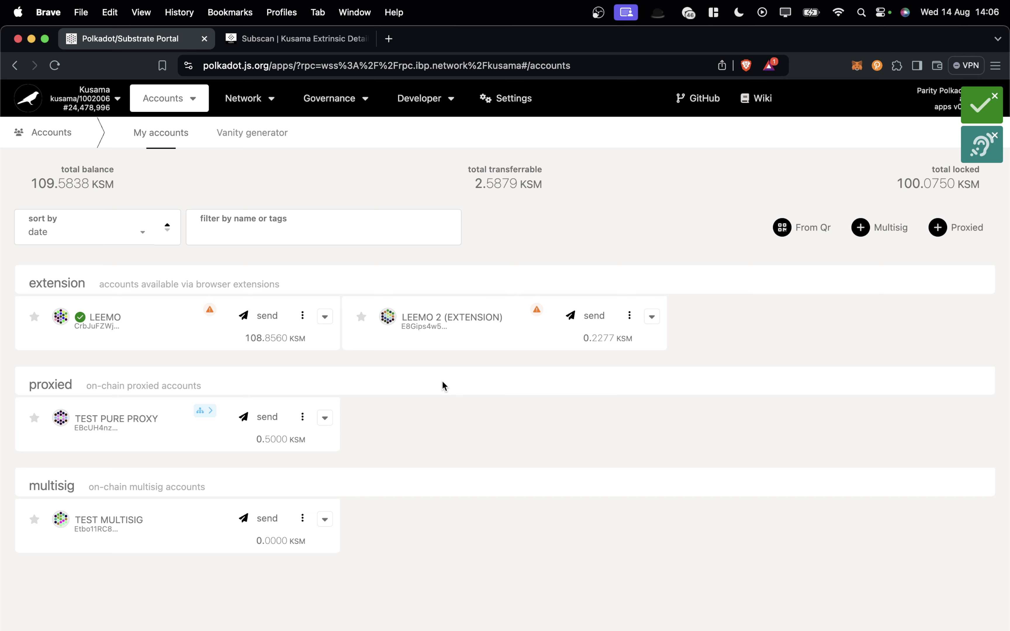
drag(256, 441, 289, 441)
click(245, 437)
Add the test multisig as a second proxy of type Any on the test pure proxy, and sign and submit the transaction.
mouse_move(212, 409)
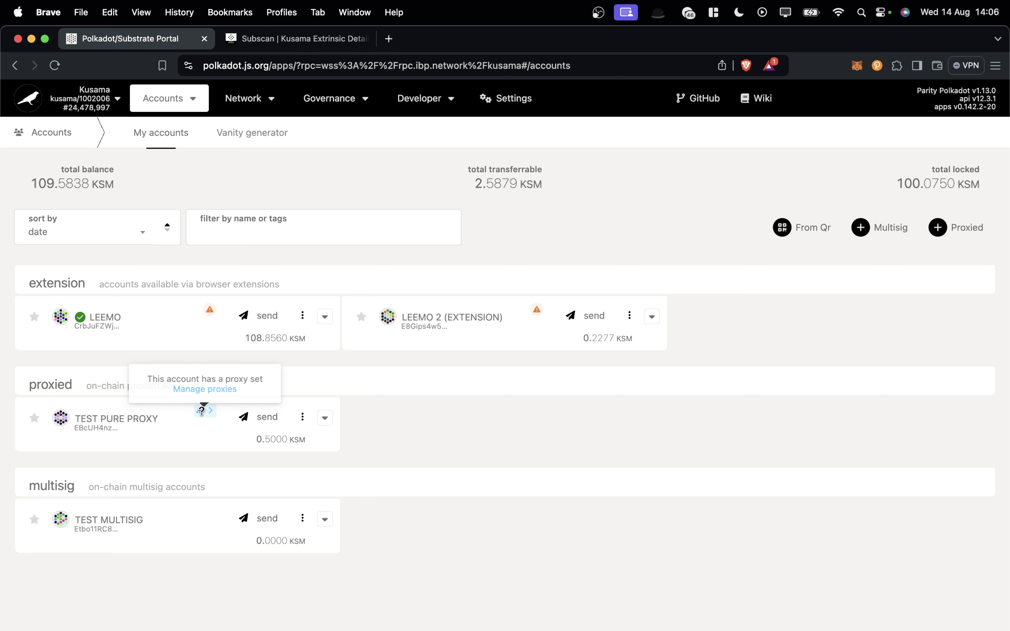
click(194, 389)
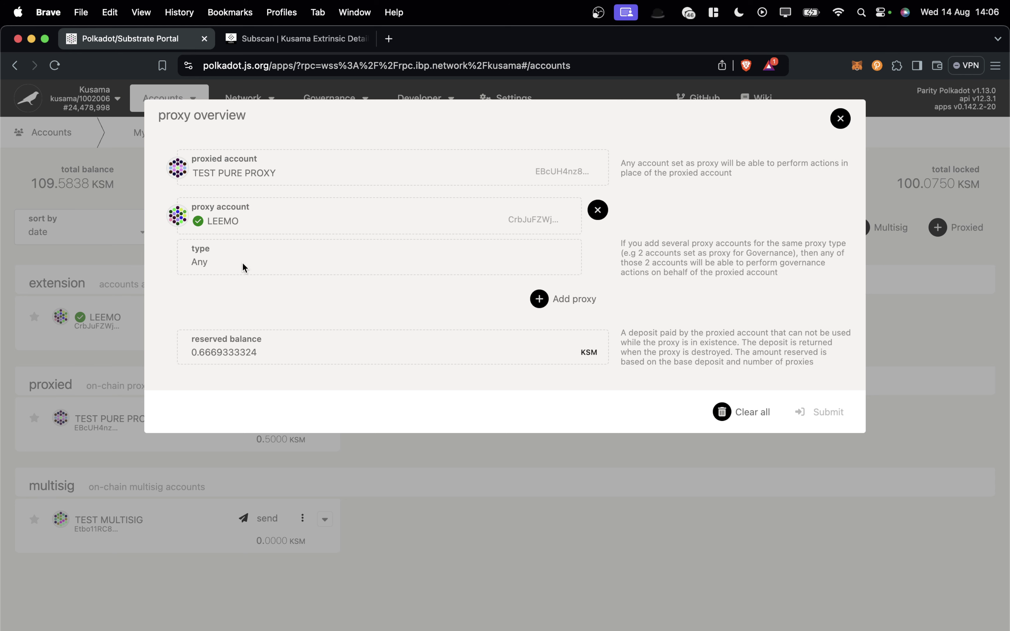
click(578, 303)
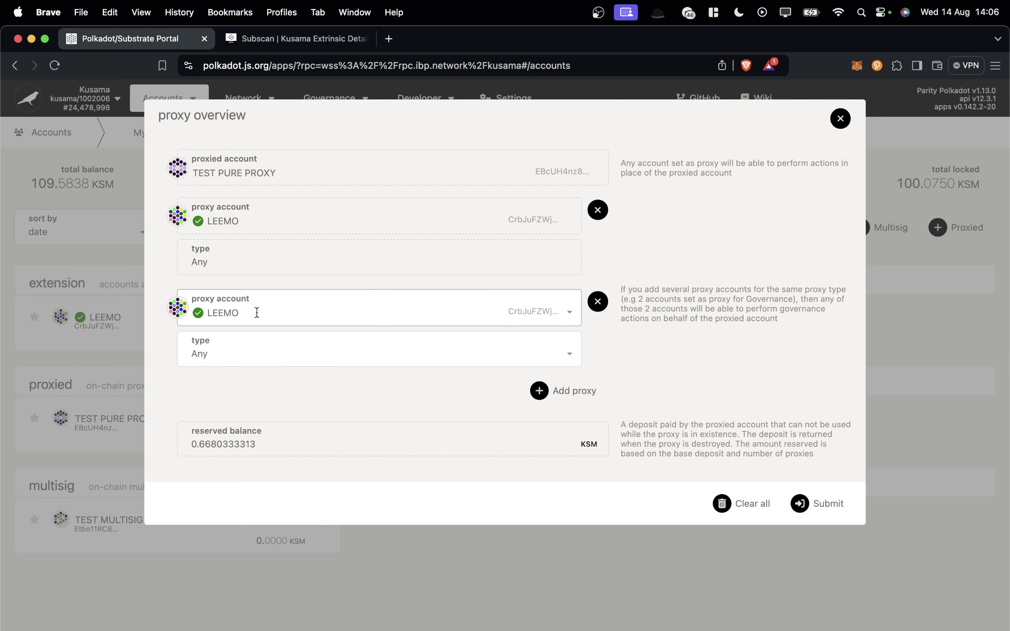
click(257, 312)
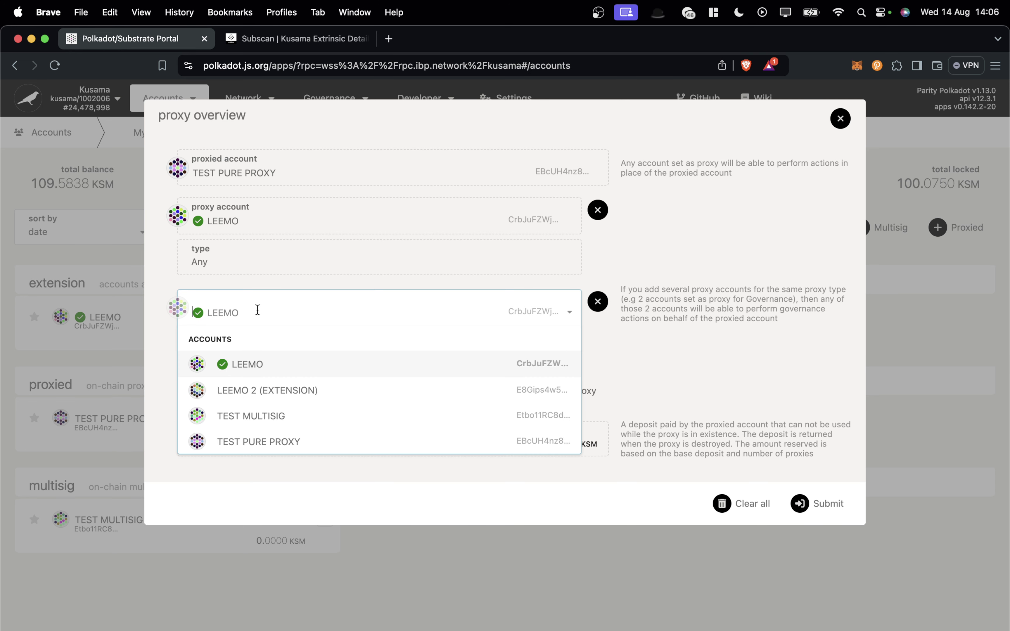
click(245, 425)
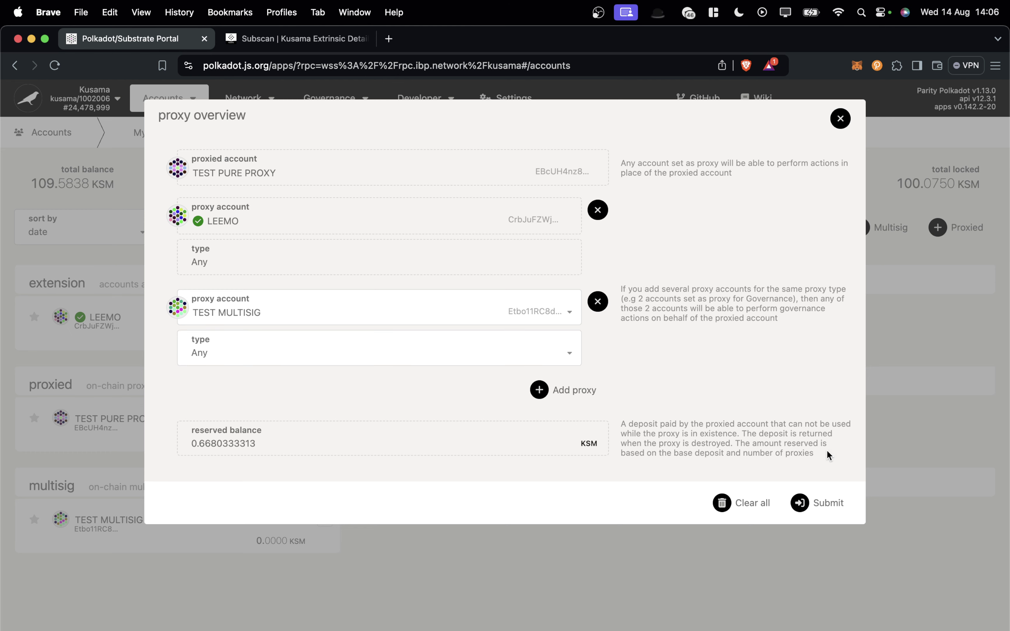
click(818, 503)
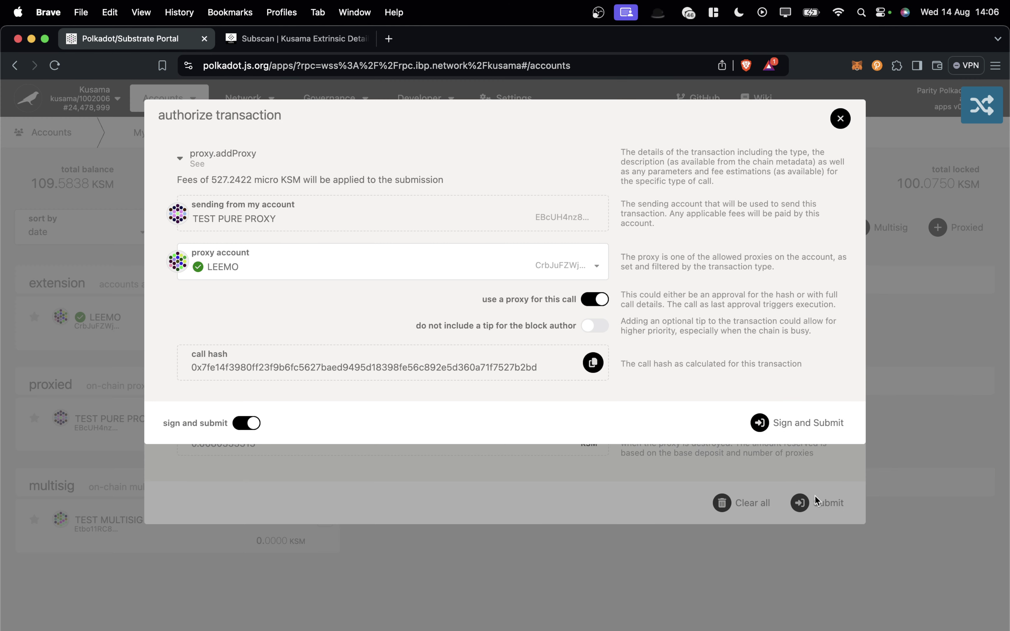
click(783, 426)
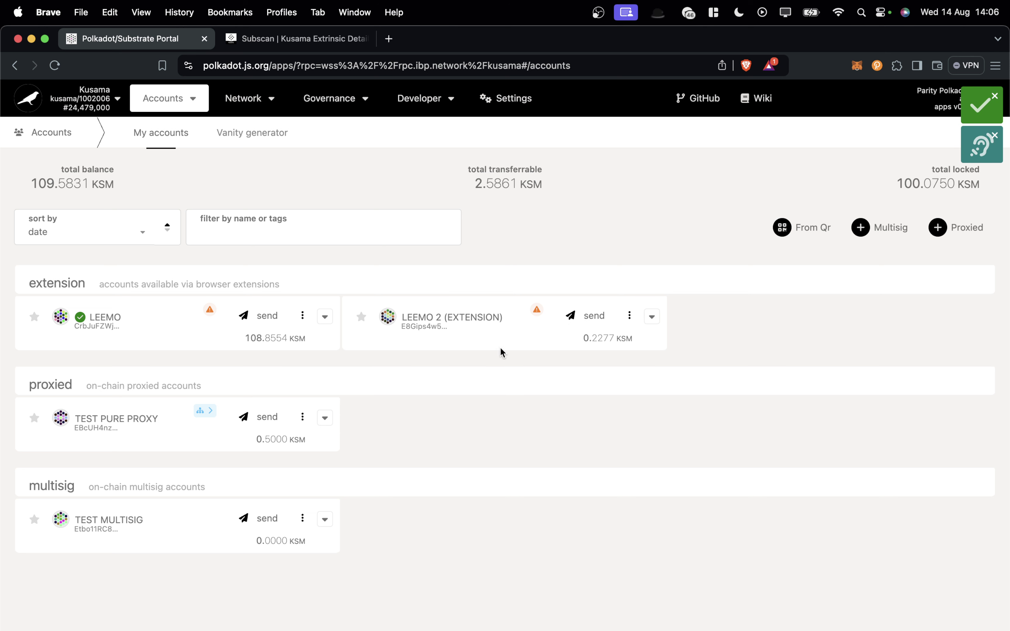
Expand the test pure proxy's account details and examine its reserved balance.
click(325, 418)
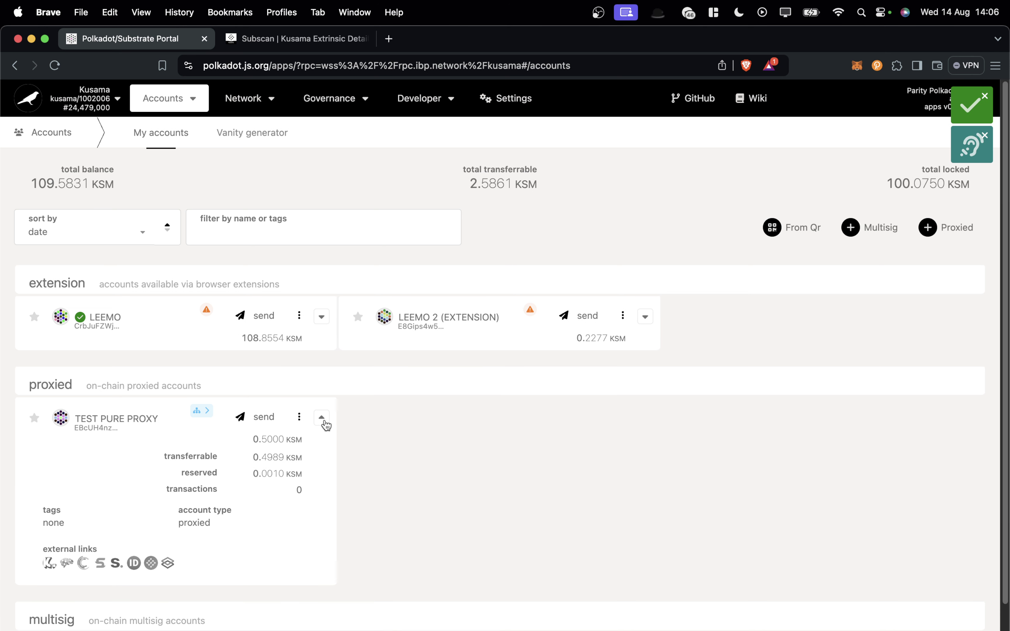
mouse_move(254, 476)
mouse_down()
mouse_move(301, 475)
mouse_move(246, 475)
mouse_up()
click(300, 475)
click(296, 472)
click(247, 467)
drag(179, 474, 306, 468)
click(306, 468)
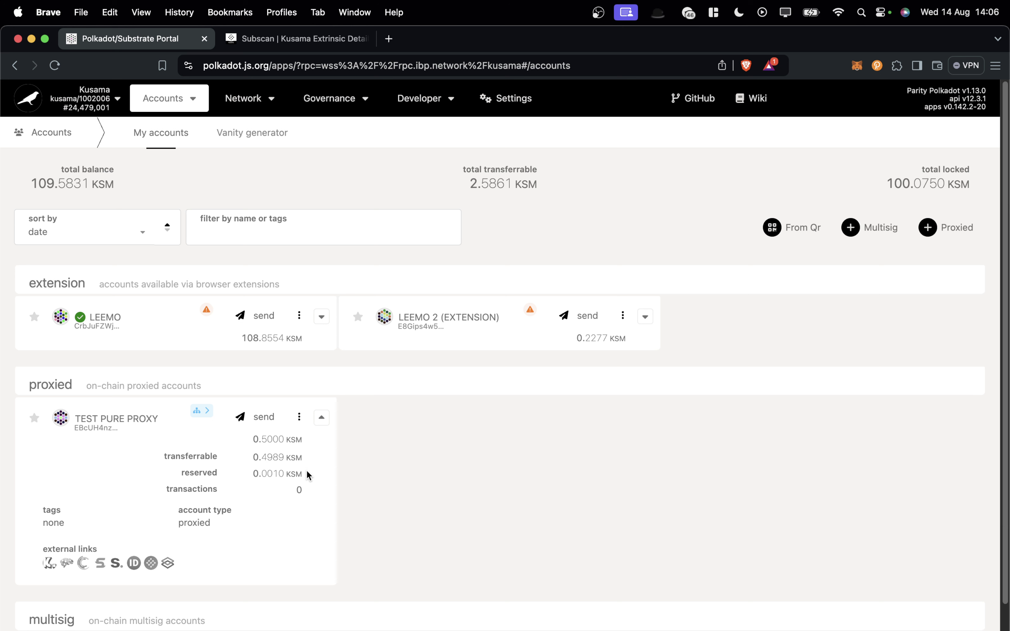
Review the test pure proxy's proxies, remove the extension account's proxy, and submit the change for authorization.
mouse_move(200, 412)
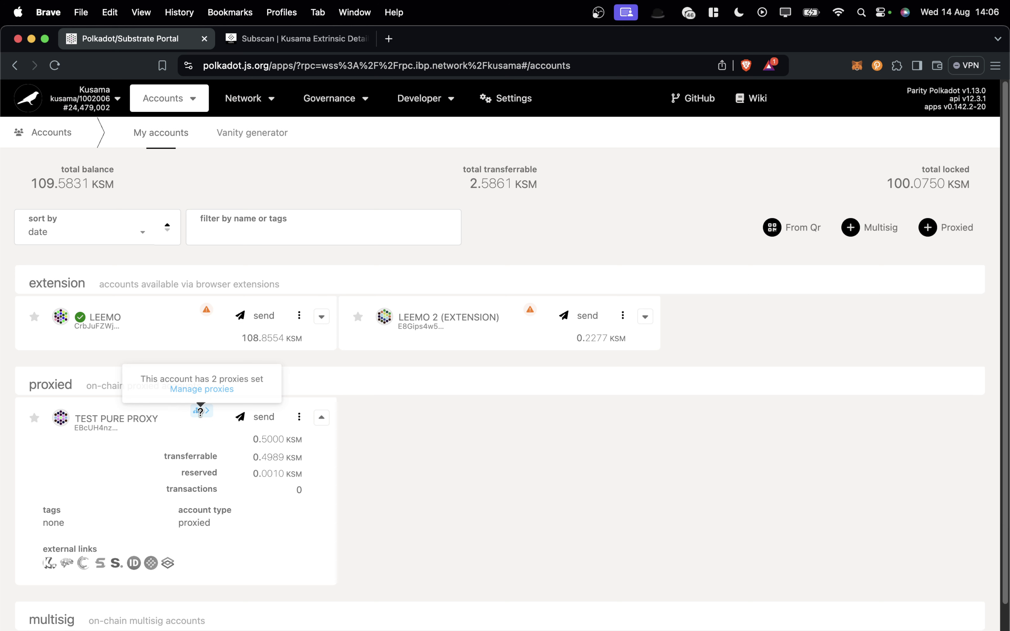
click(191, 389)
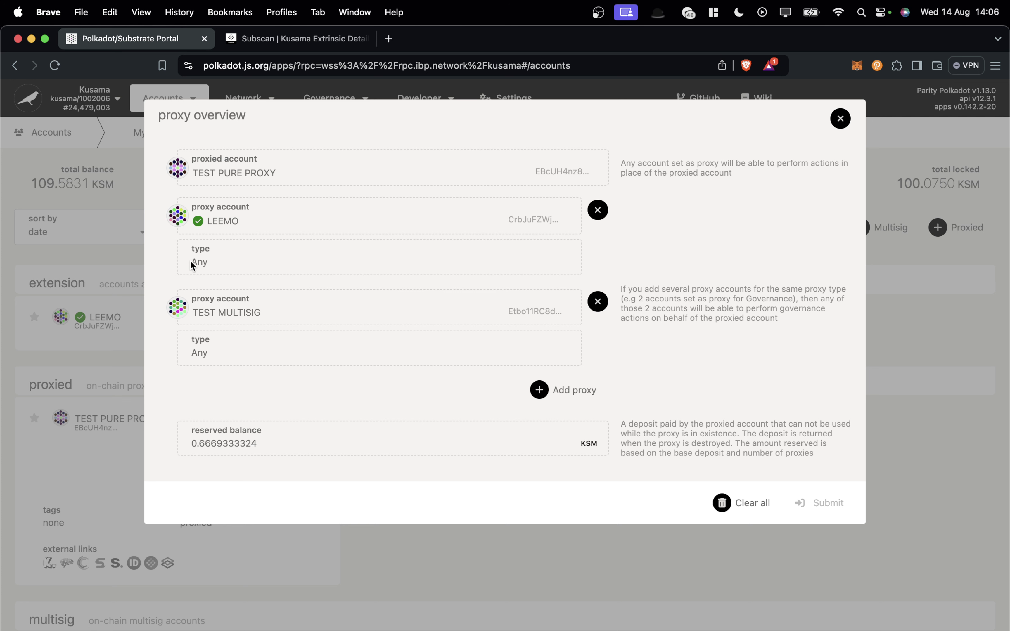
drag(204, 313, 260, 308)
click(207, 350)
click(598, 210)
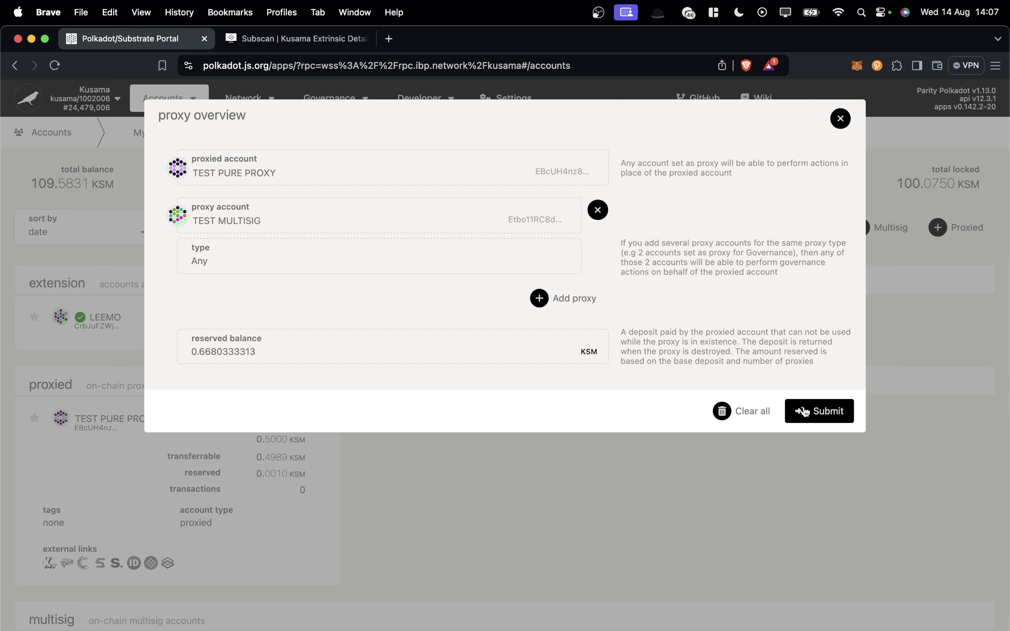
click(815, 415)
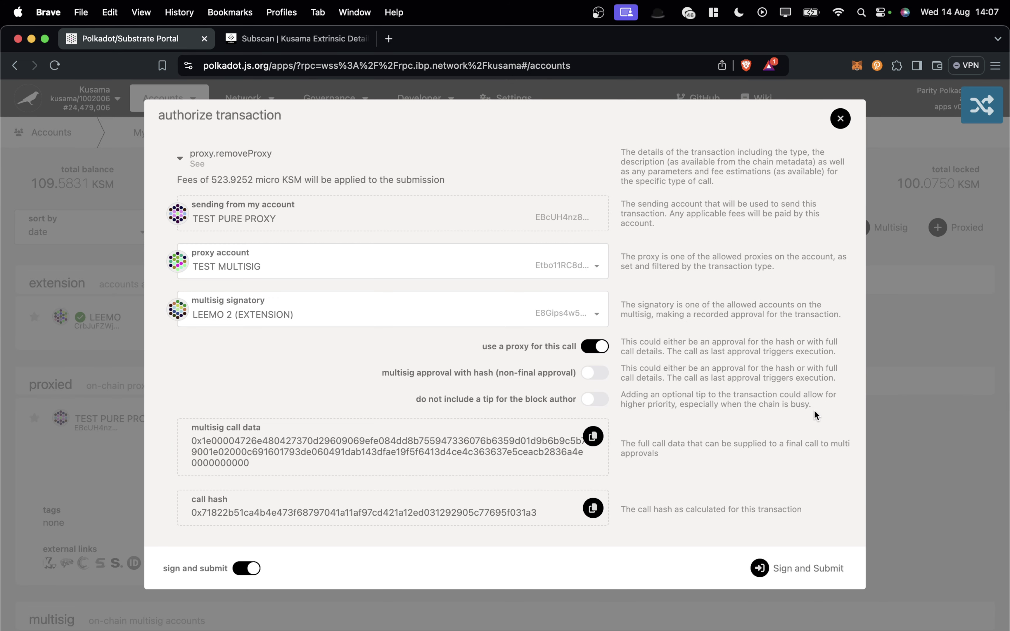
click(329, 270)
click(284, 294)
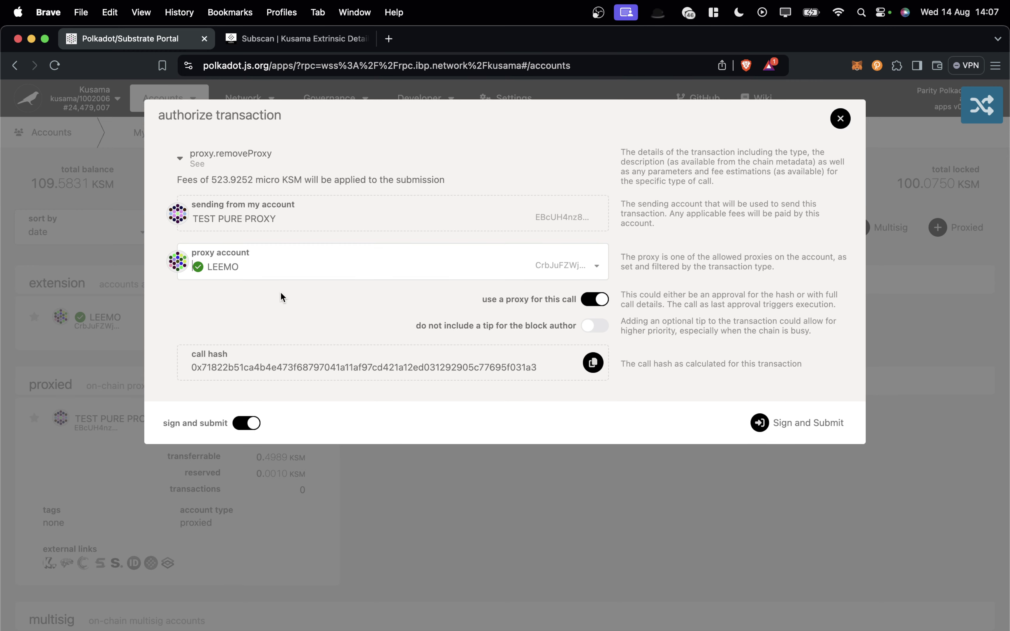
click(404, 271)
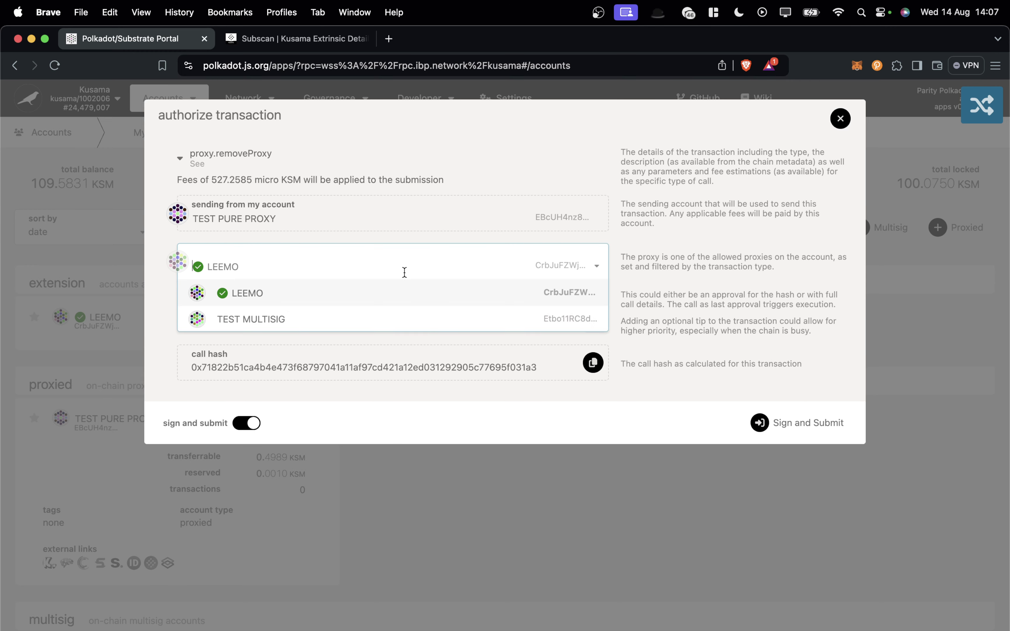
click(268, 318)
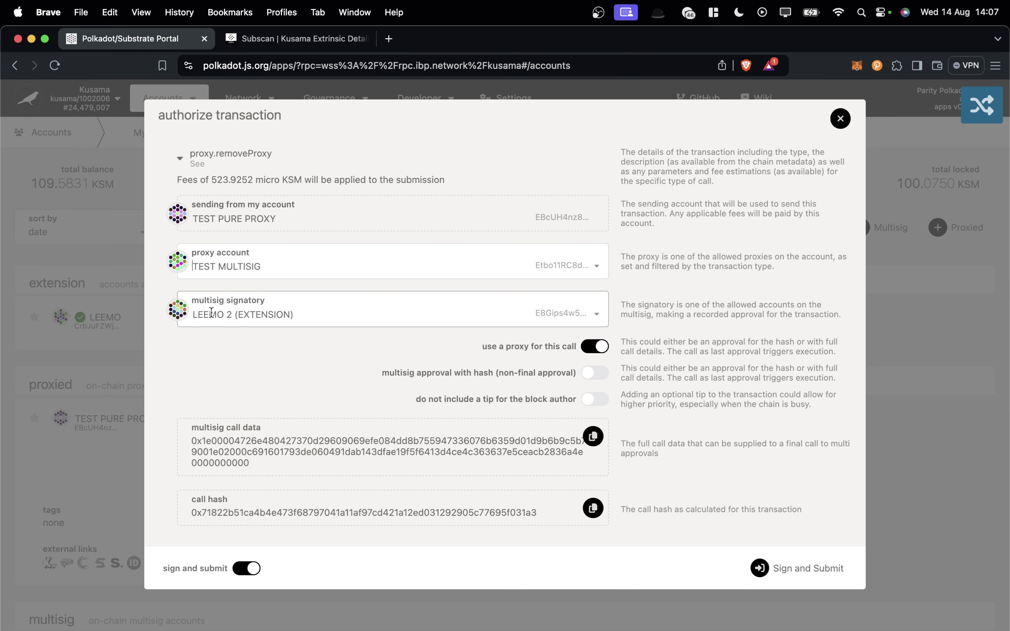
Choose the first extension account as multisig signatory and copy the multisig call data before signing and submitting the proxy removal.
click(309, 308)
click(275, 337)
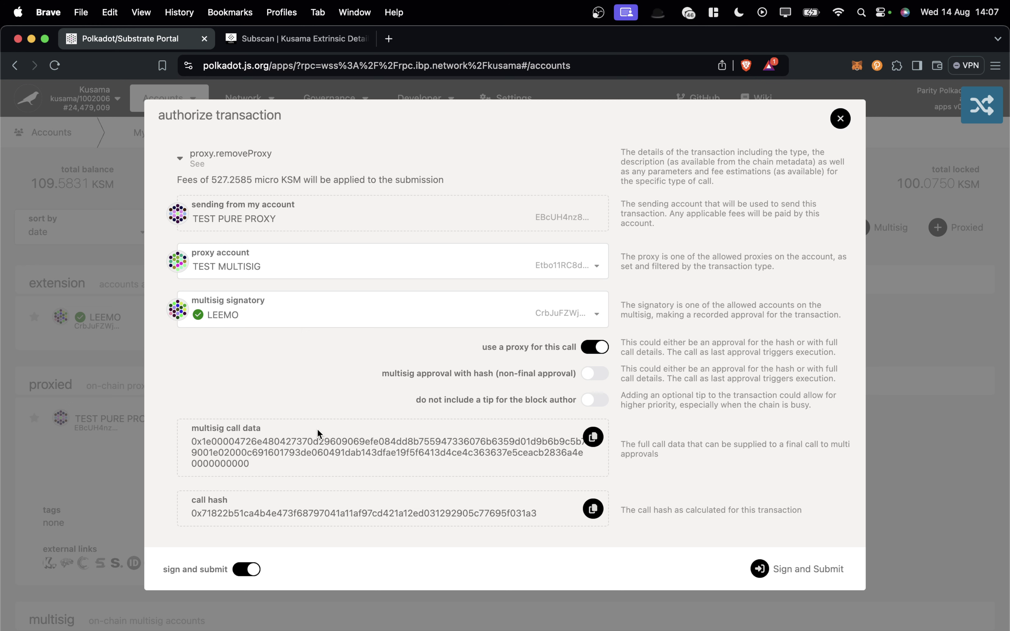
click(594, 442)
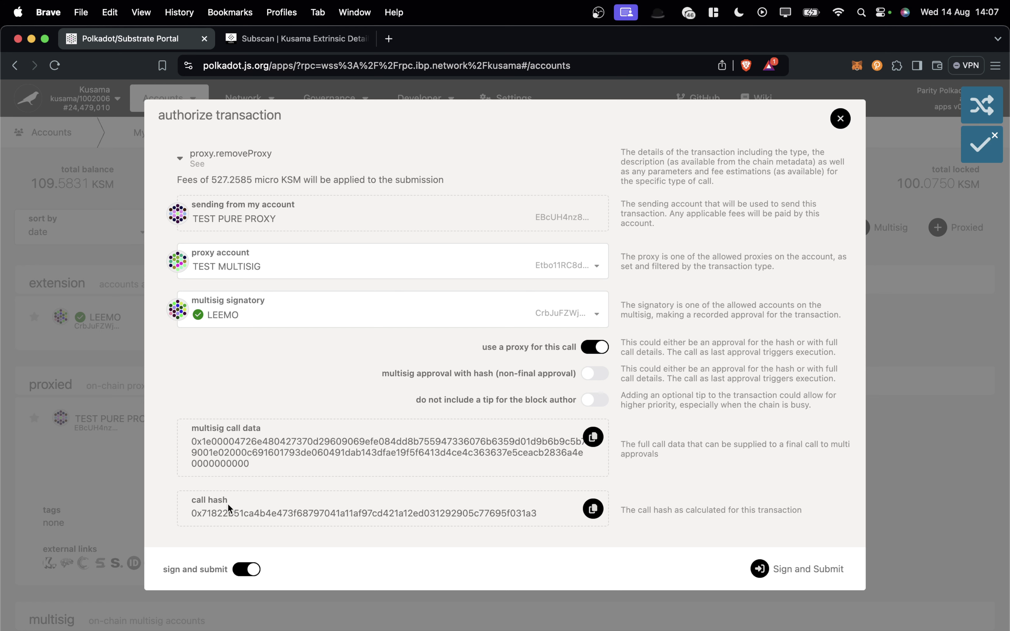
click(593, 438)
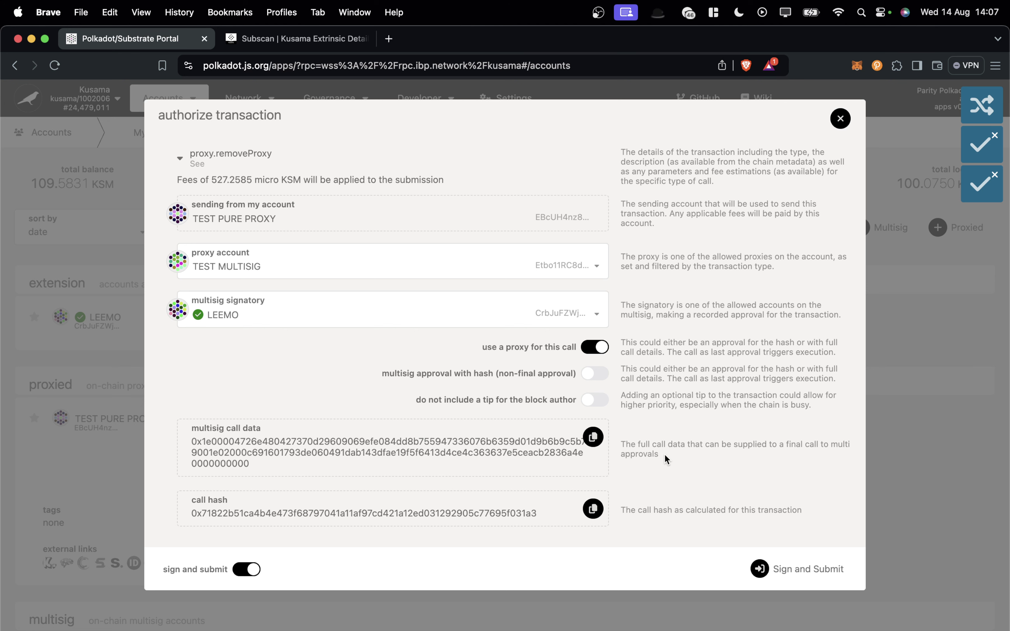
click(805, 574)
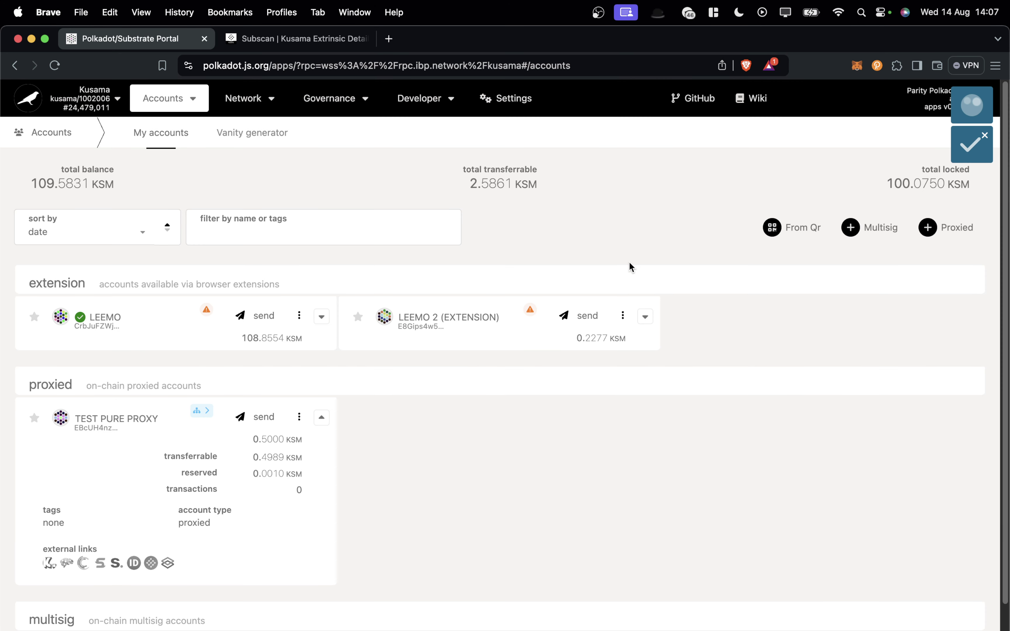
Collapse the test pure proxy's details and open the test multisig's pending approvals.
scroll(366, 377, down, 3)
click(322, 363)
mouse_move(194, 516)
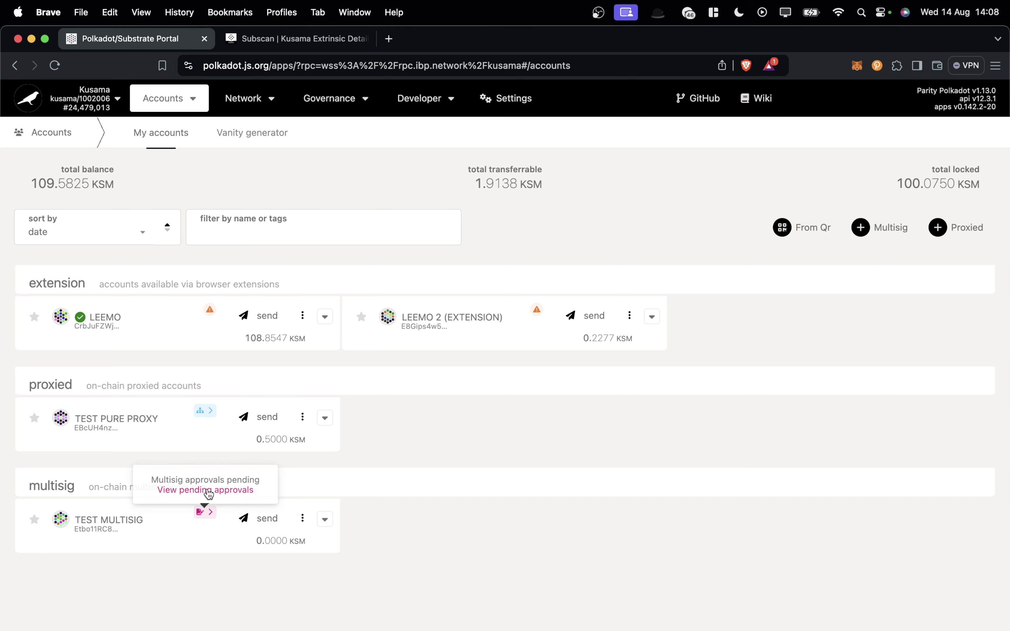
click(208, 491)
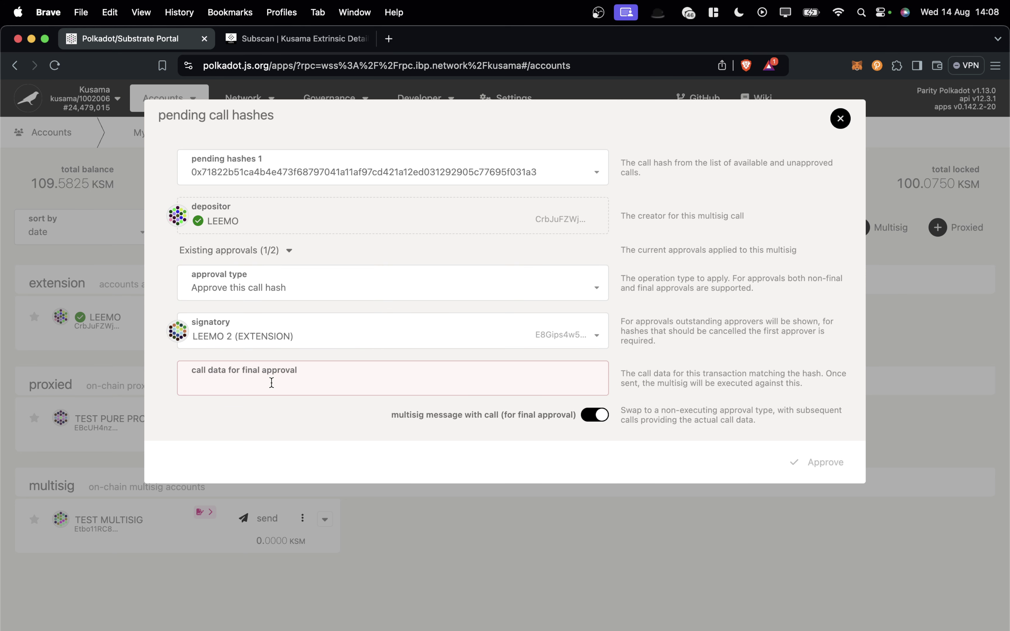
Paste the copied call data for final approval, examine the decoded proxy removal call, and clear the call data.
key(super+v)
click(243, 378)
scroll(251, 439, down, 3)
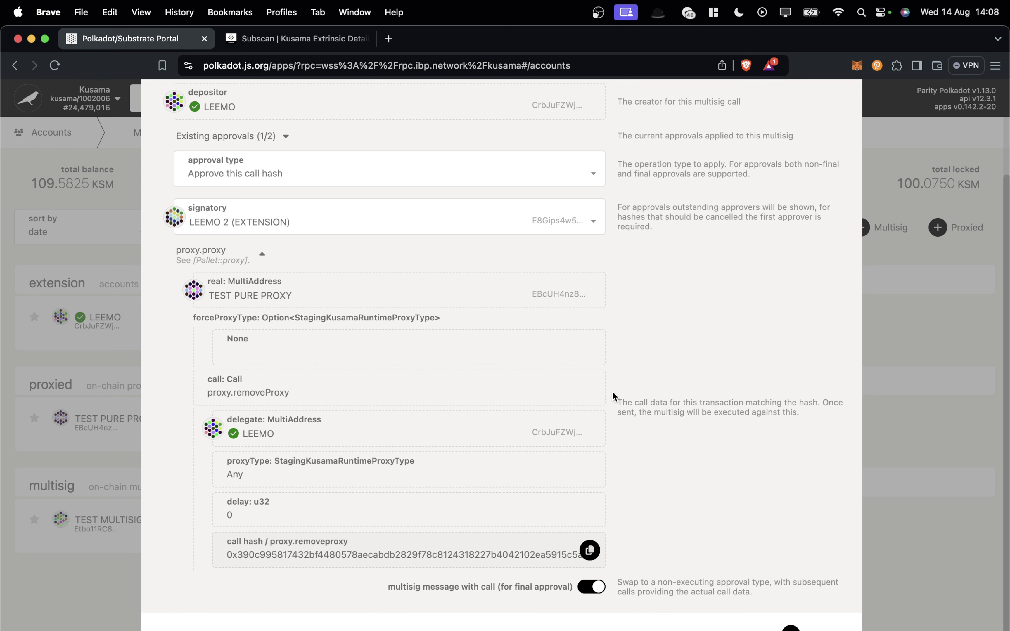
scroll(376, 376, up, 2)
scroll(293, 355, down, 2)
key(super+a)
key(BackSpace)
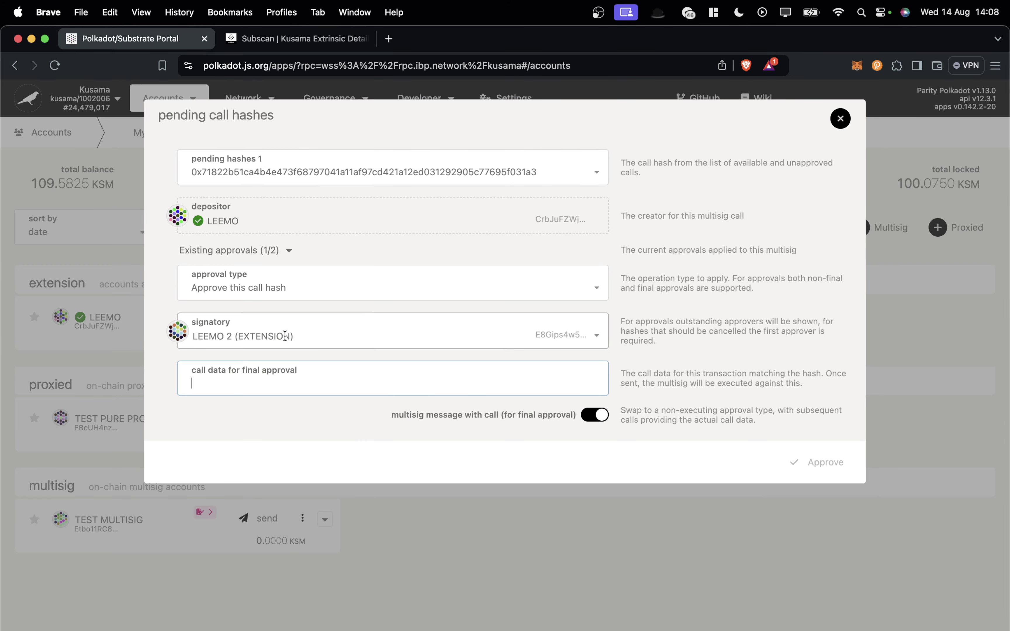
Paste the copied call data for final approval, approve the pending proxy removal as the second extension account, and sign and submit it.
click(357, 375)
key(super+v)
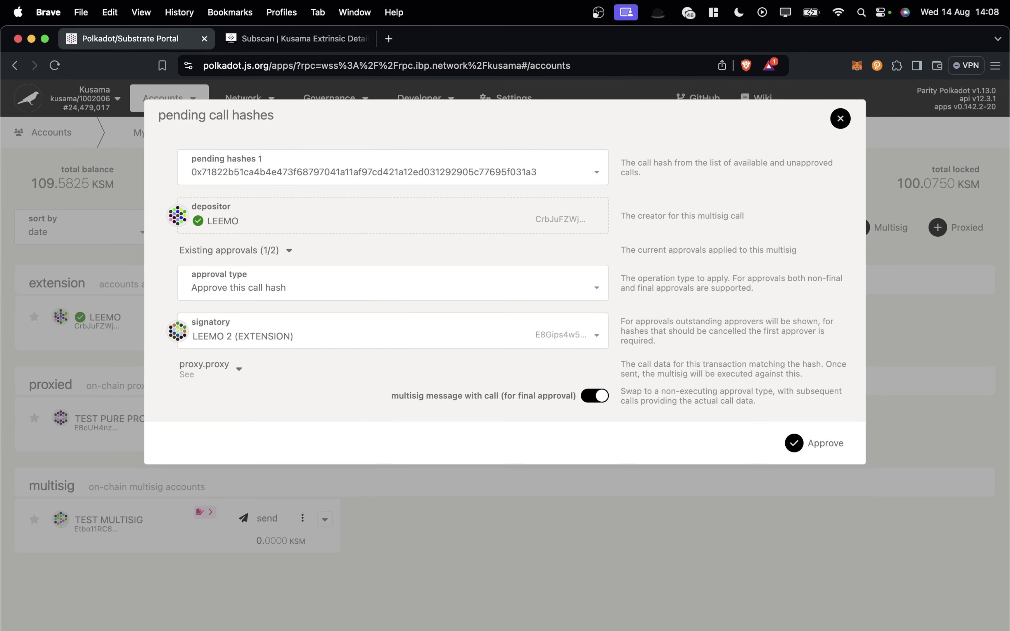
click(785, 442)
click(761, 339)
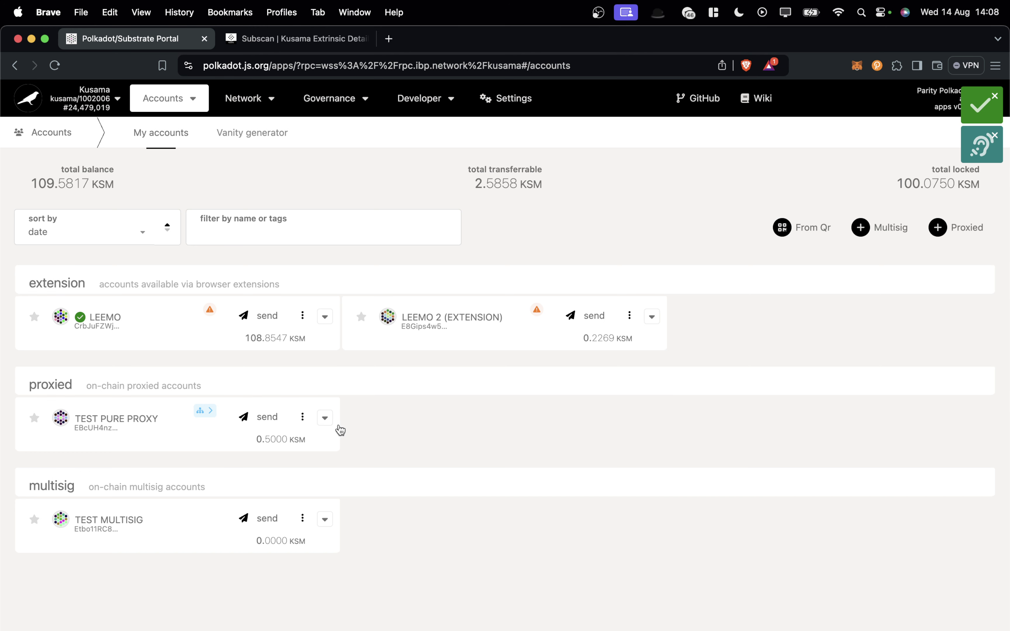
Expand the test pure proxy's details and open its proxy overview to check which proxy accounts are set.
click(325, 418)
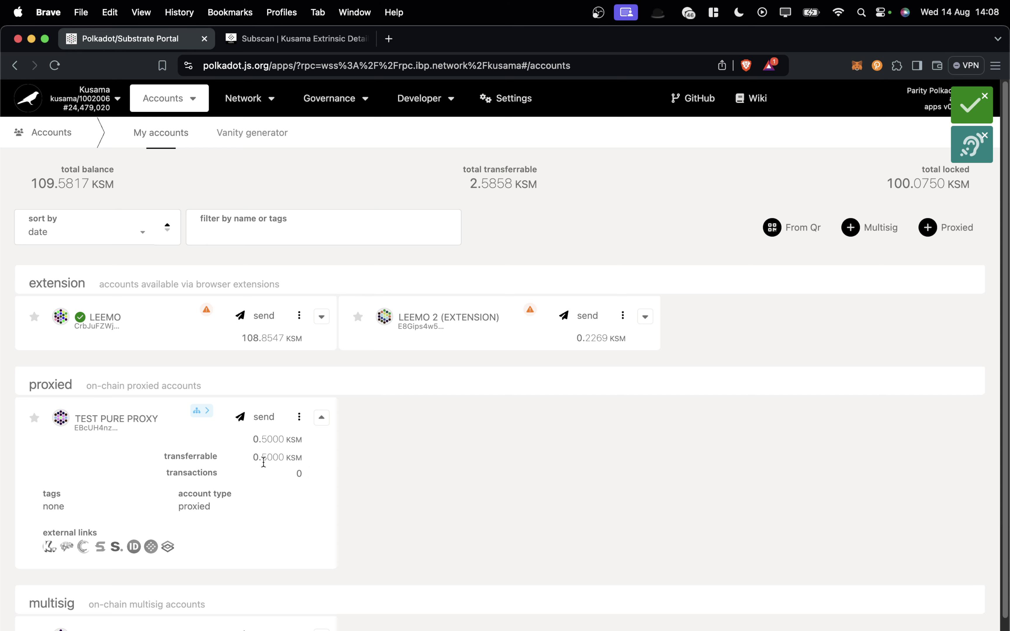
mouse_move(201, 412)
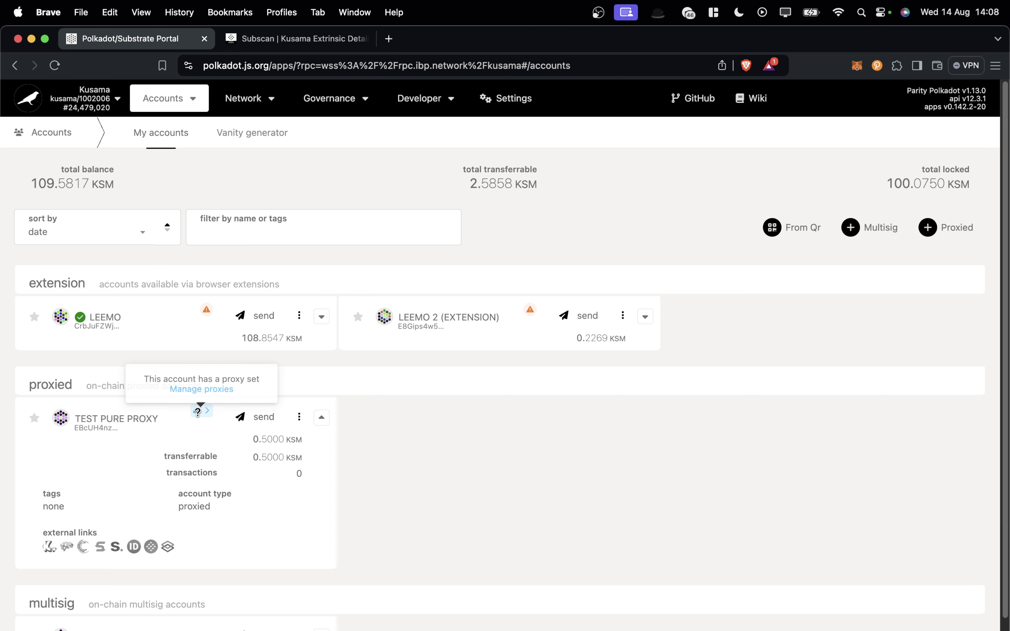
click(201, 390)
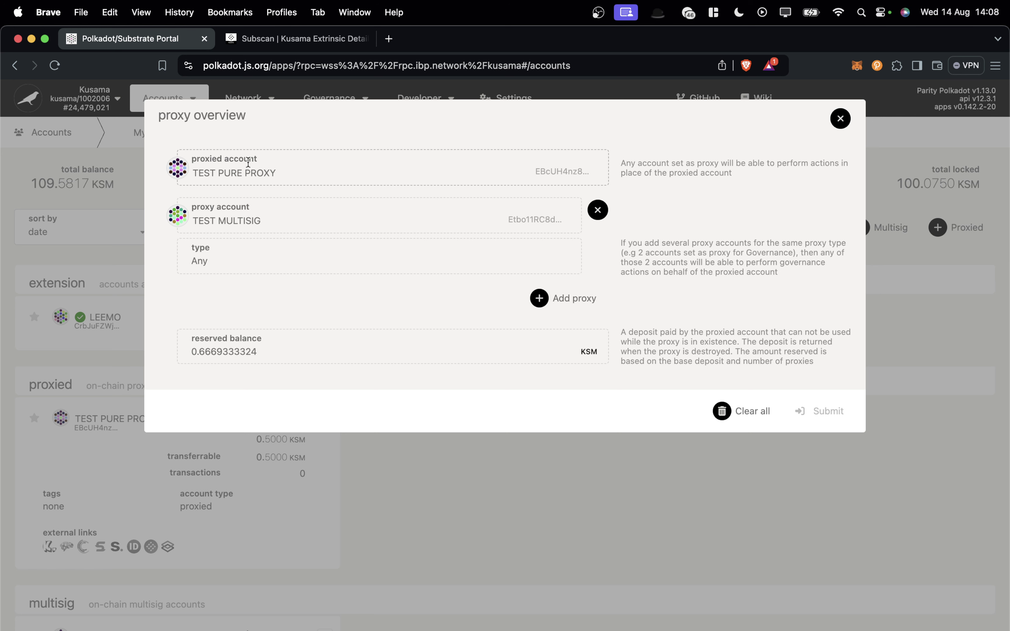
drag(206, 217, 275, 226)
click(274, 225)
Switch to the Polkadot presentation in Firefox and view the multisig and pure proxy diagram, followed by the Phase 2 automation slide.
key(super+Tab)
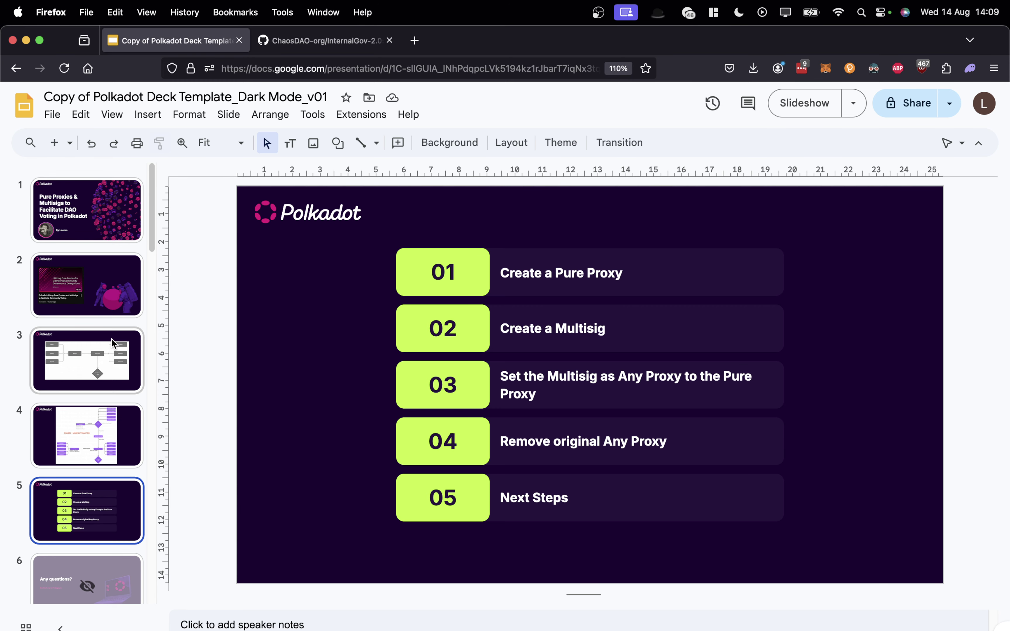
click(111, 338)
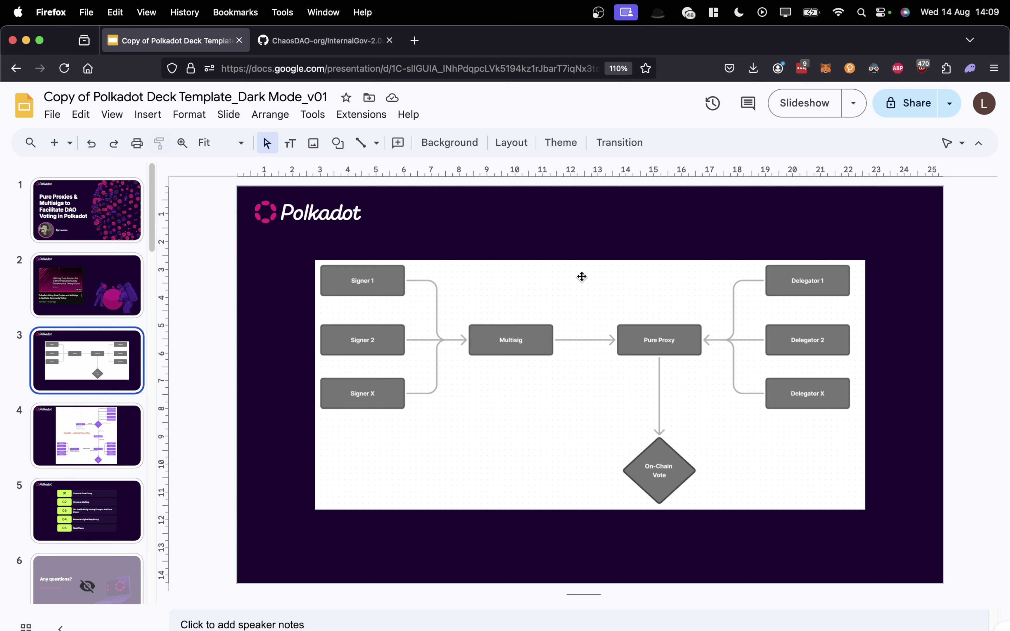
click(122, 441)
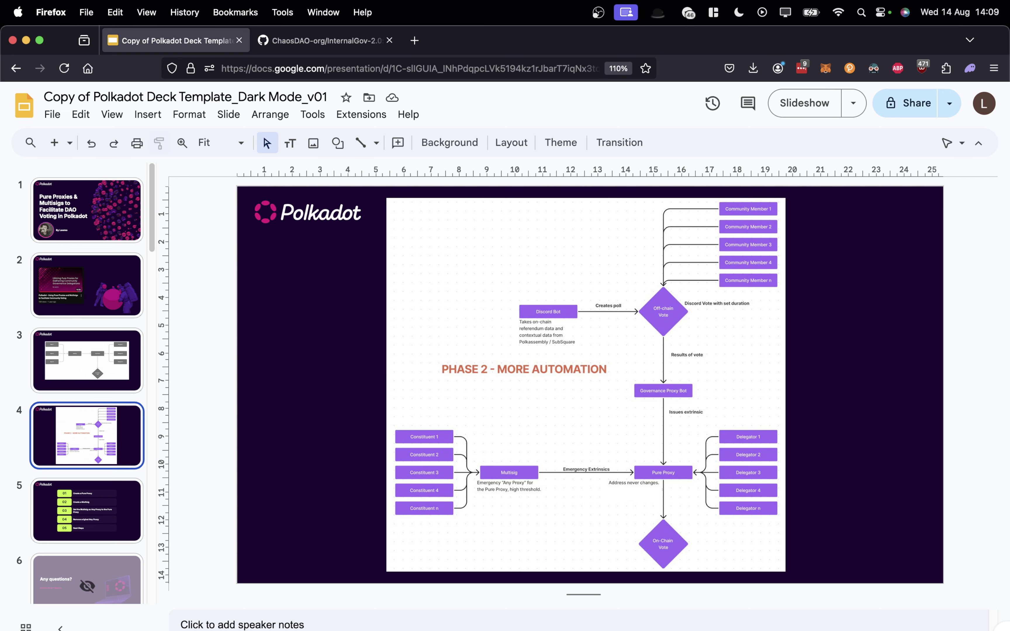
Return to the Polkadot portal in Brave, close the proxy overview, and collapse the test pure proxy's details.
key(super+Tab)
click(679, 450)
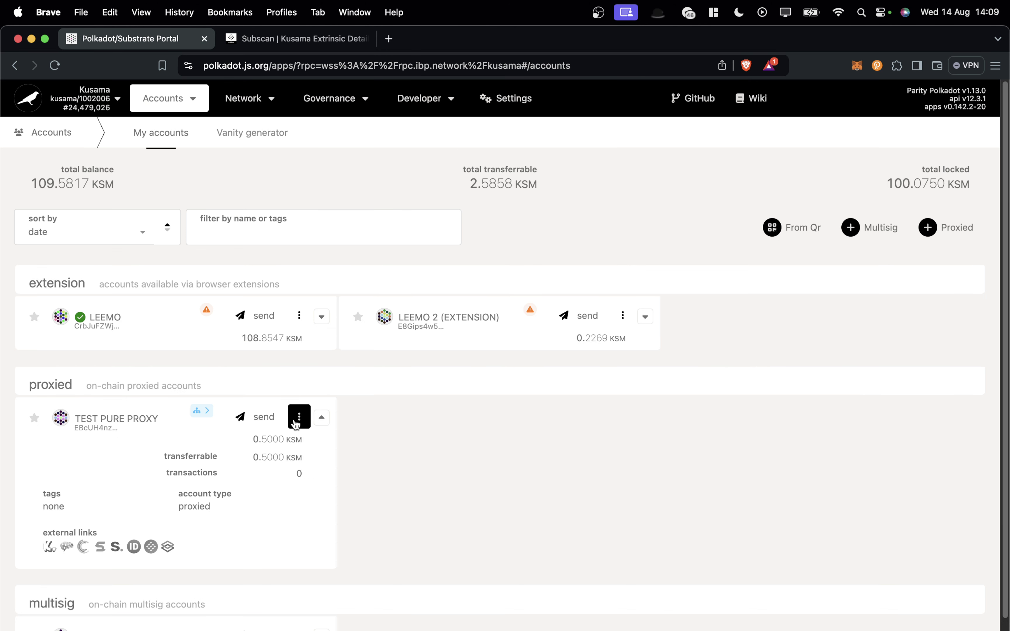
click(324, 420)
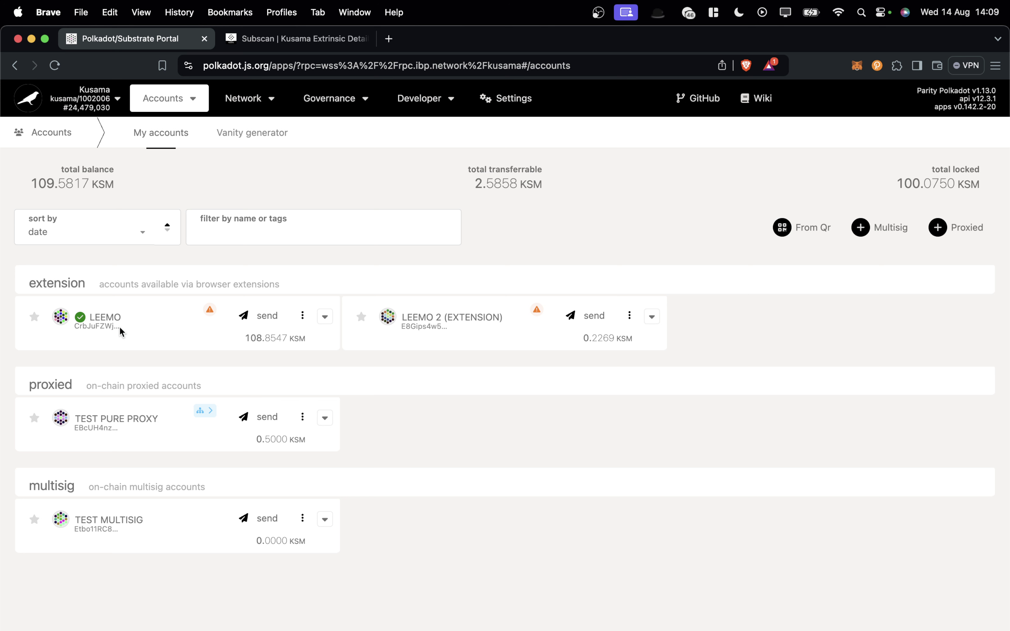
Add the first extension account as a Governance proxy of the test pure proxy and submit the change for authorization.
mouse_move(210, 414)
click(203, 390)
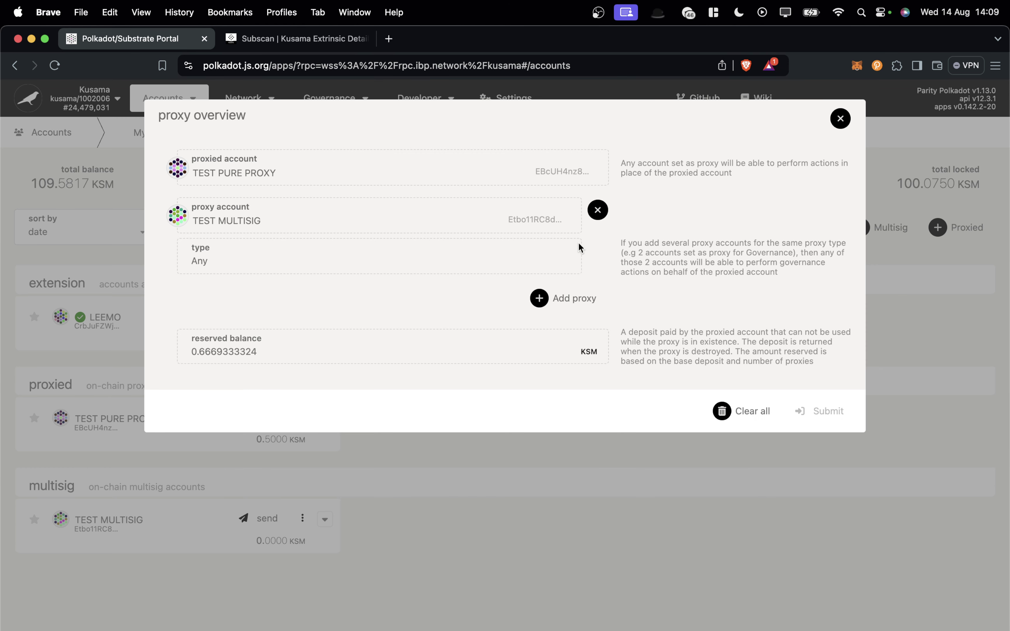
click(553, 297)
click(338, 293)
click(207, 360)
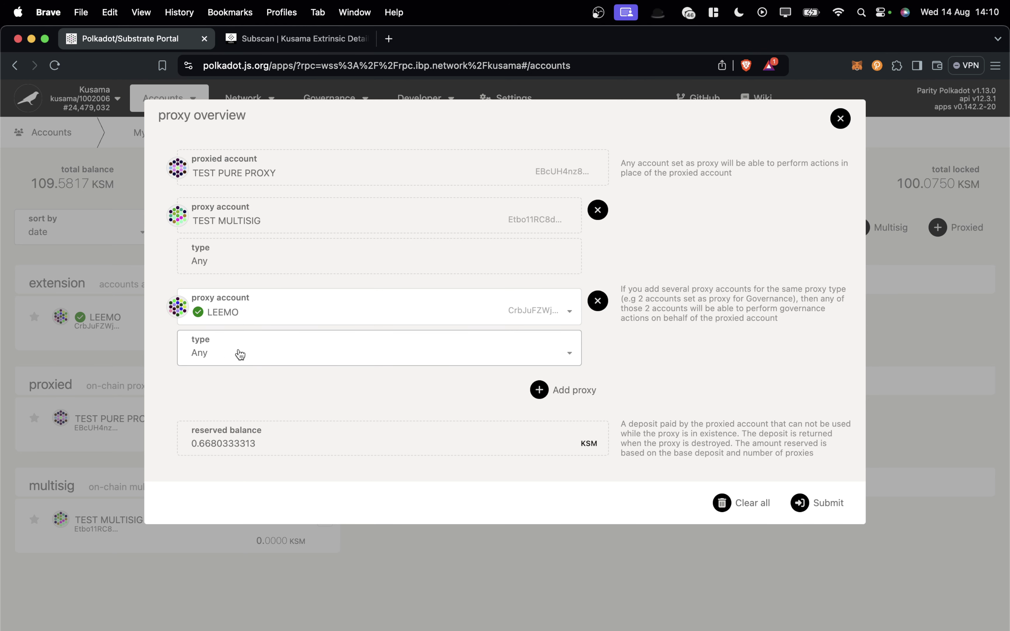
click(201, 364)
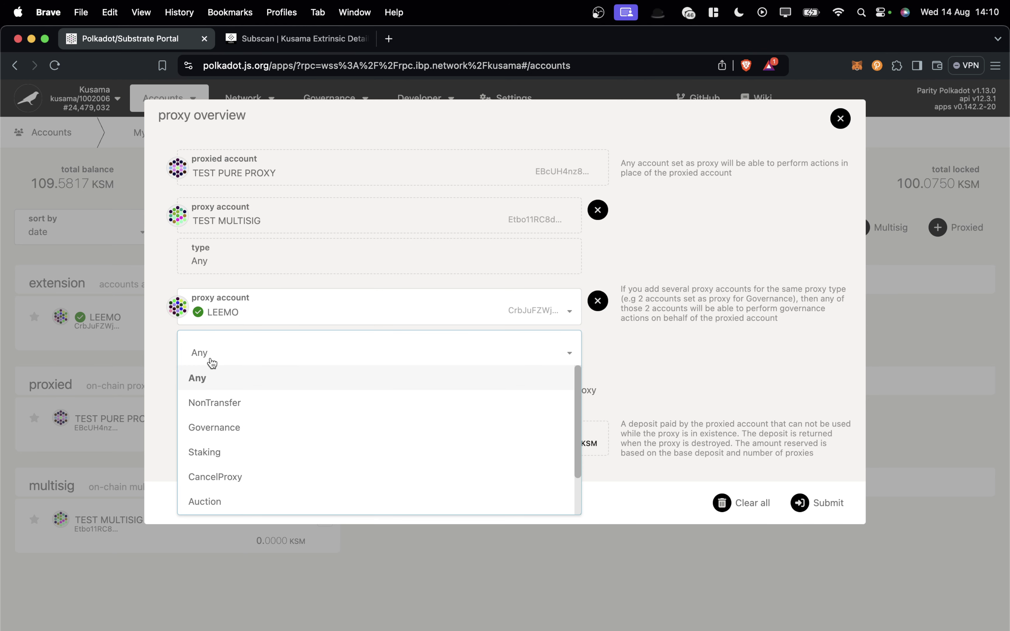
click(222, 428)
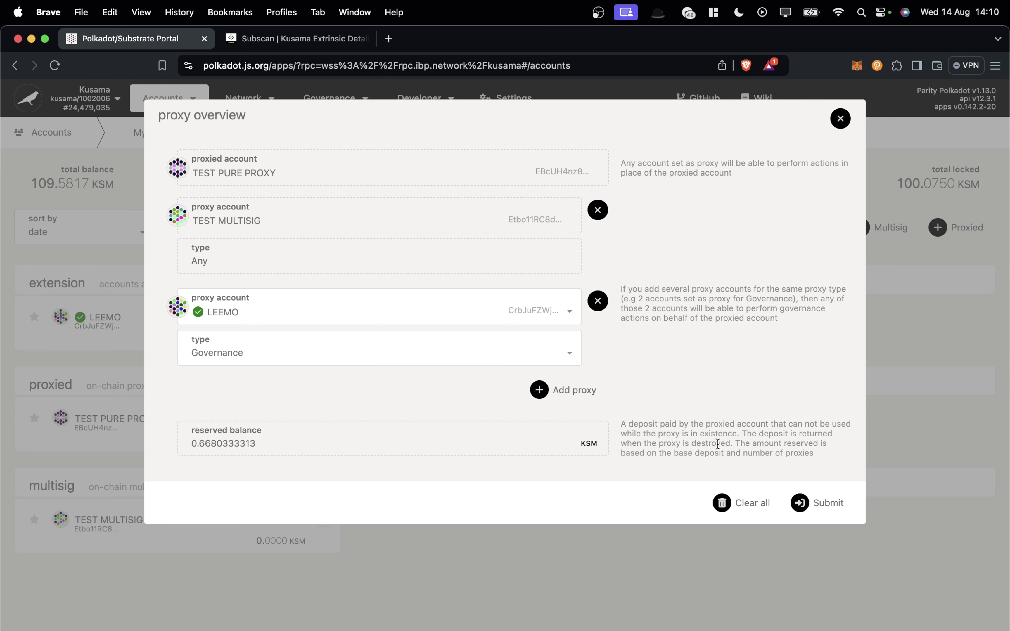
click(799, 504)
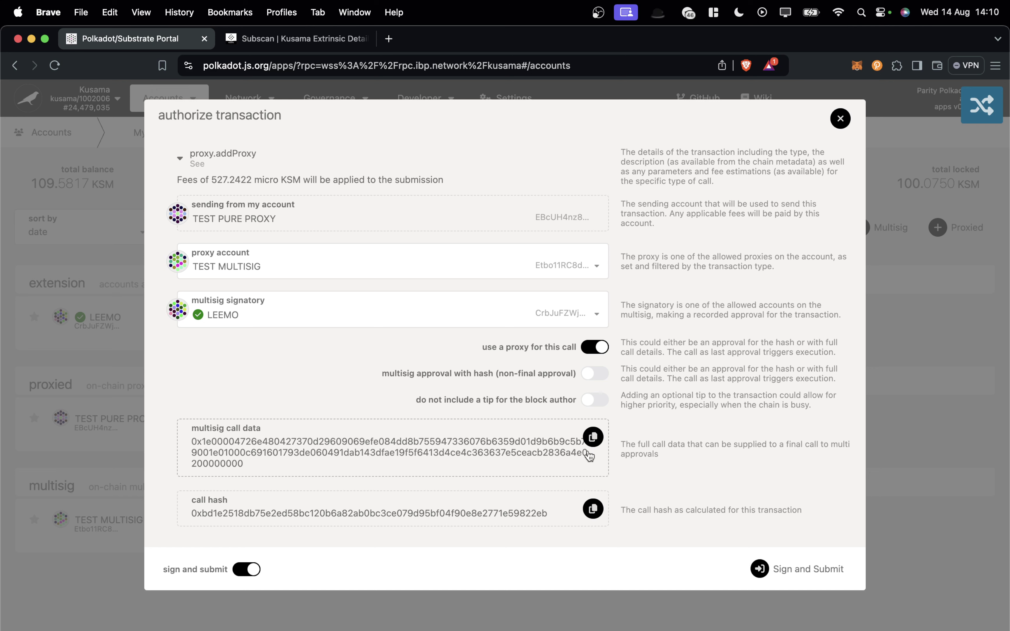
Copy the multisig call data of the proxy addition, and sign and submit the transaction.
click(593, 438)
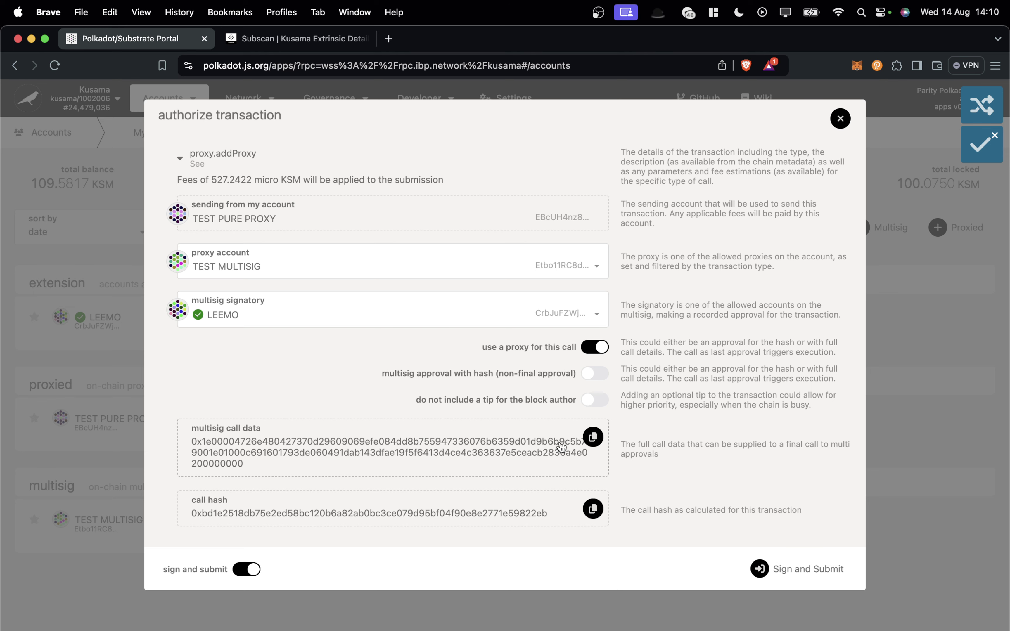
click(593, 437)
click(782, 568)
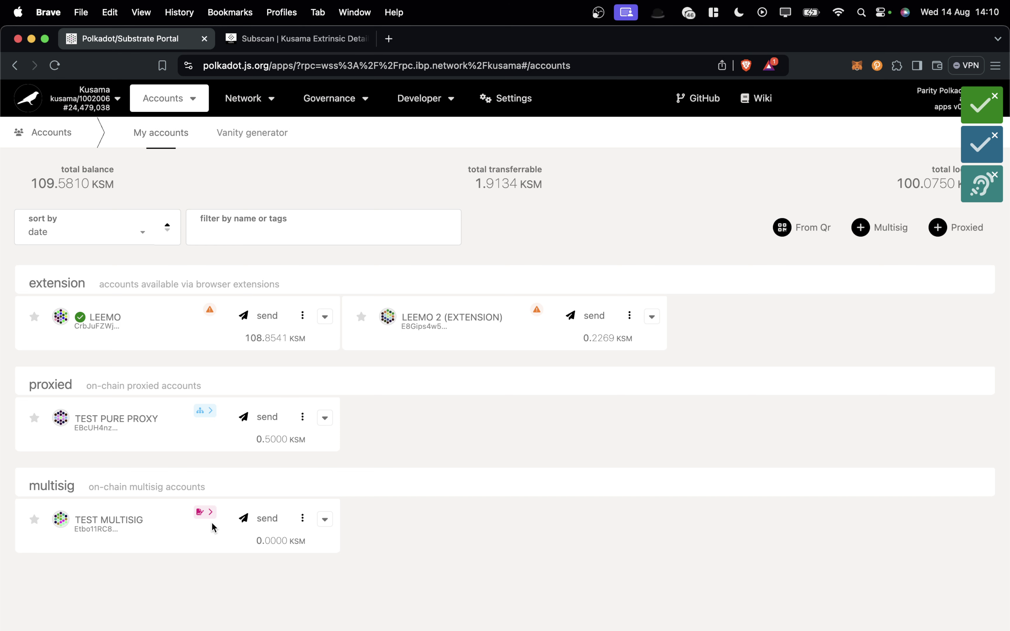
Open the test multisig's pending approvals, approve the proxy addition as the second extension account, and sign and submit it.
mouse_move(204, 514)
click(202, 488)
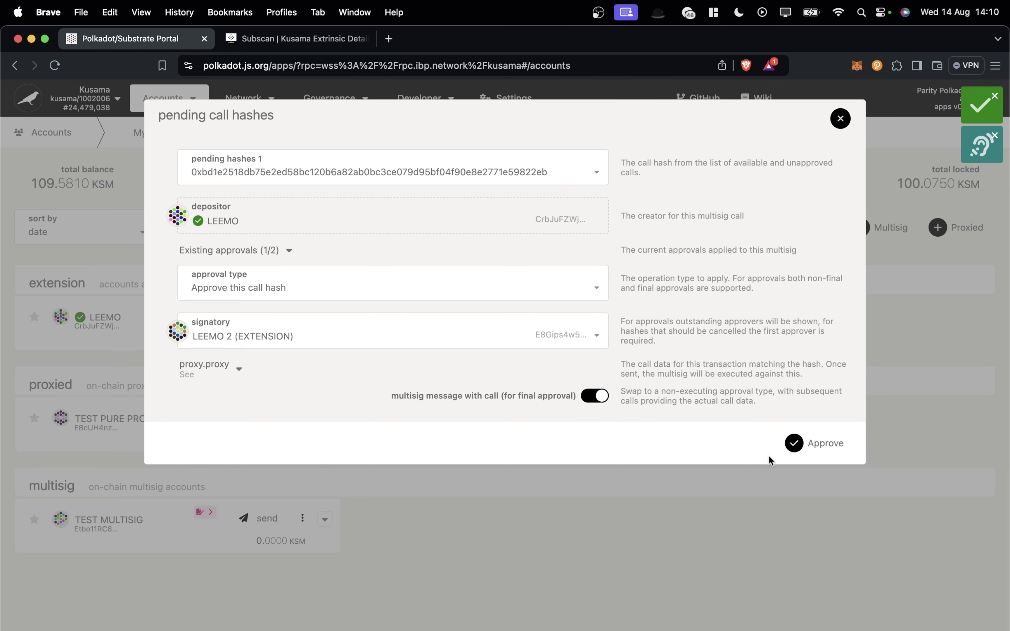
click(800, 460)
click(803, 348)
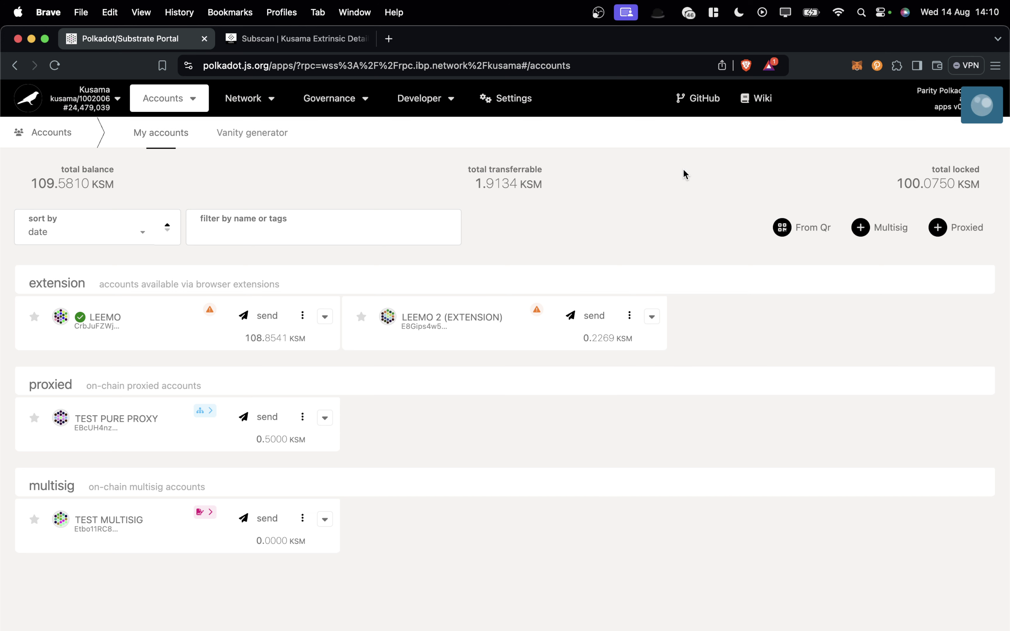
Expand the test pure proxy's details and review the accounts and types in its proxy overview.
click(325, 419)
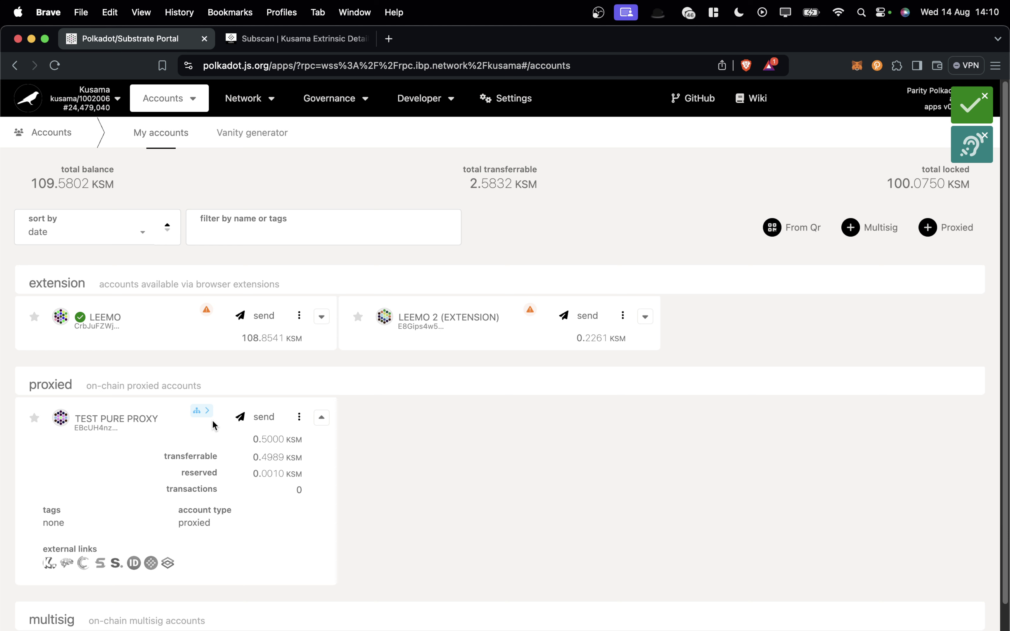
mouse_move(207, 407)
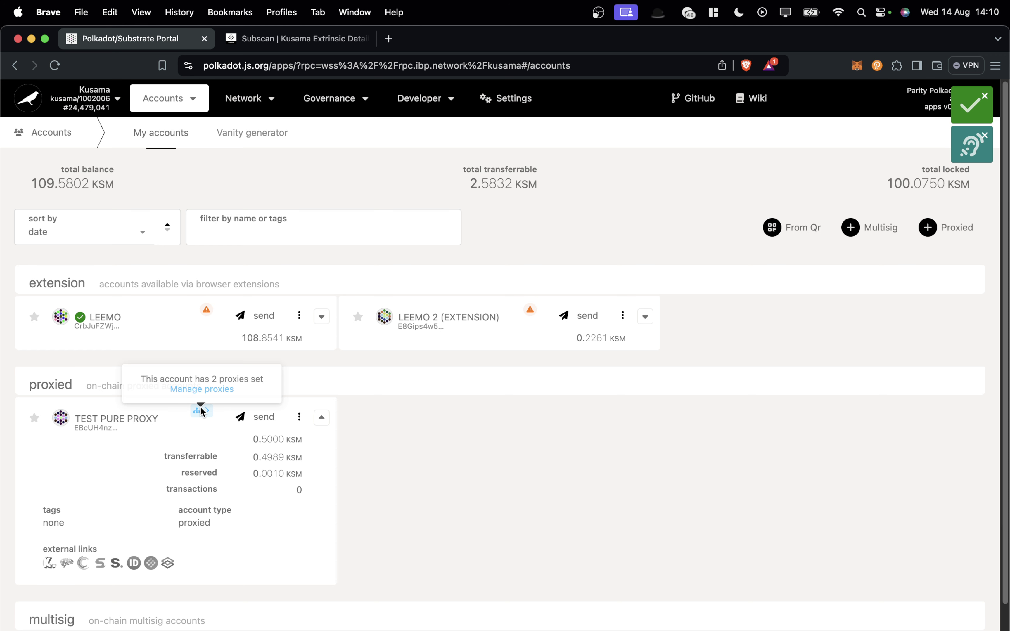
click(196, 389)
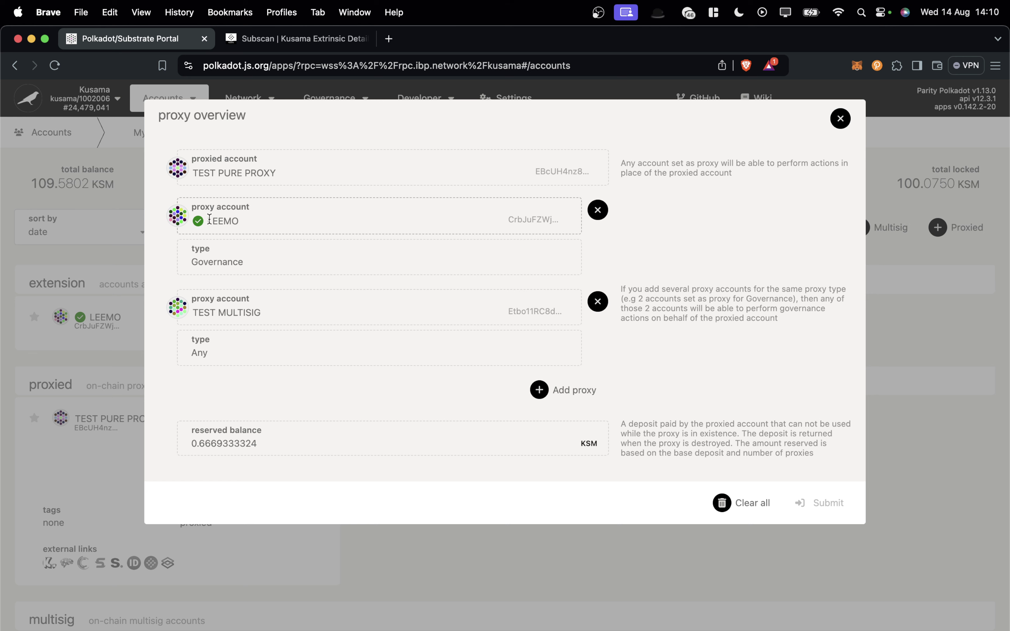
drag(186, 263, 289, 274)
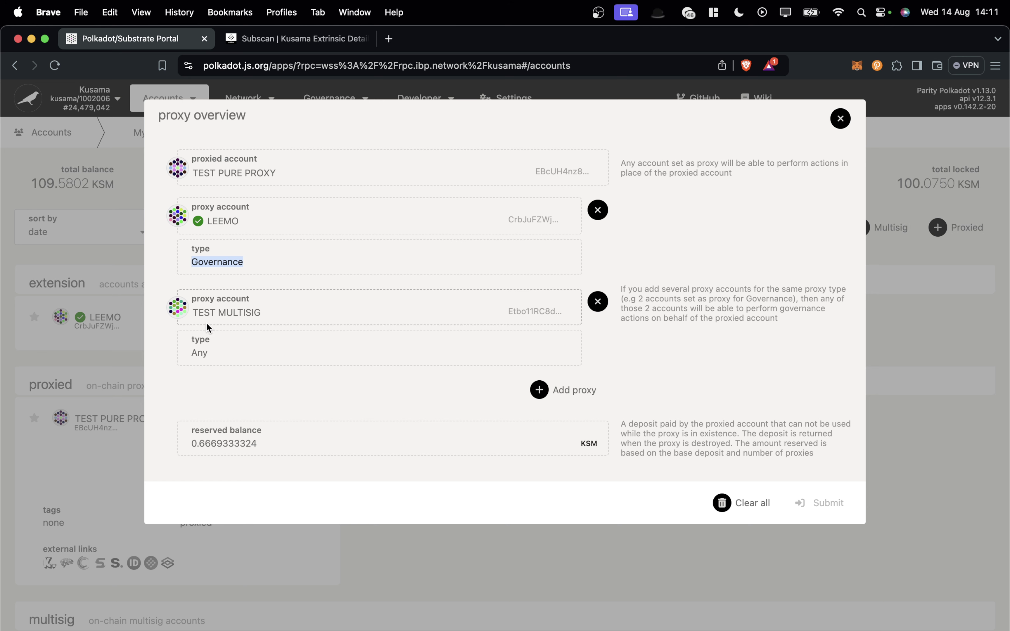
drag(205, 317, 298, 317)
click(205, 352)
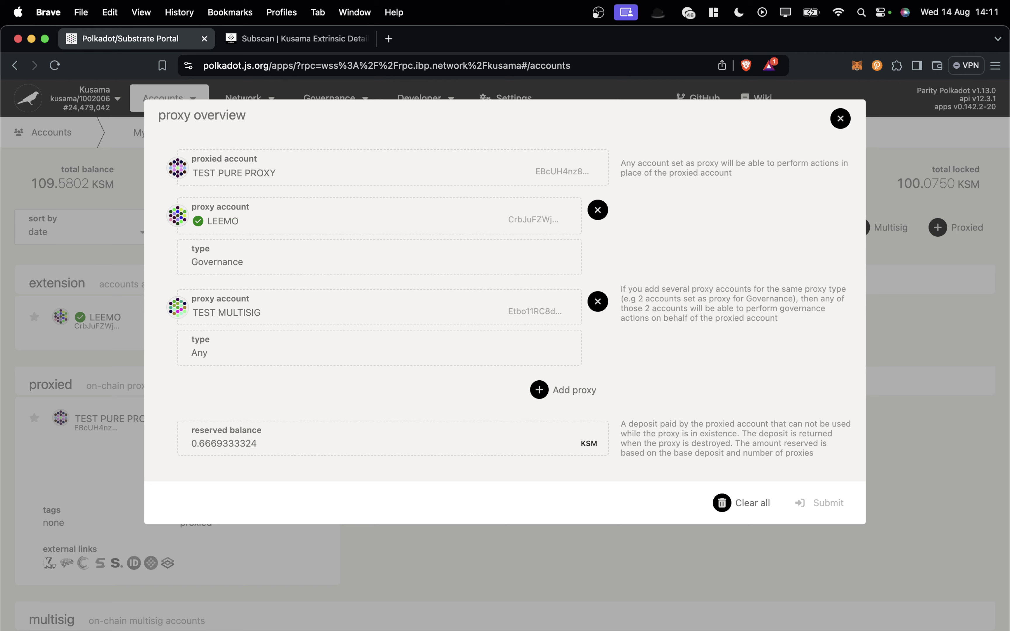
Switch to the InternalGov-2.0 GitHub repository in Firefox, read through its governance bot README, and return to the presentation.
key(super+Tab)
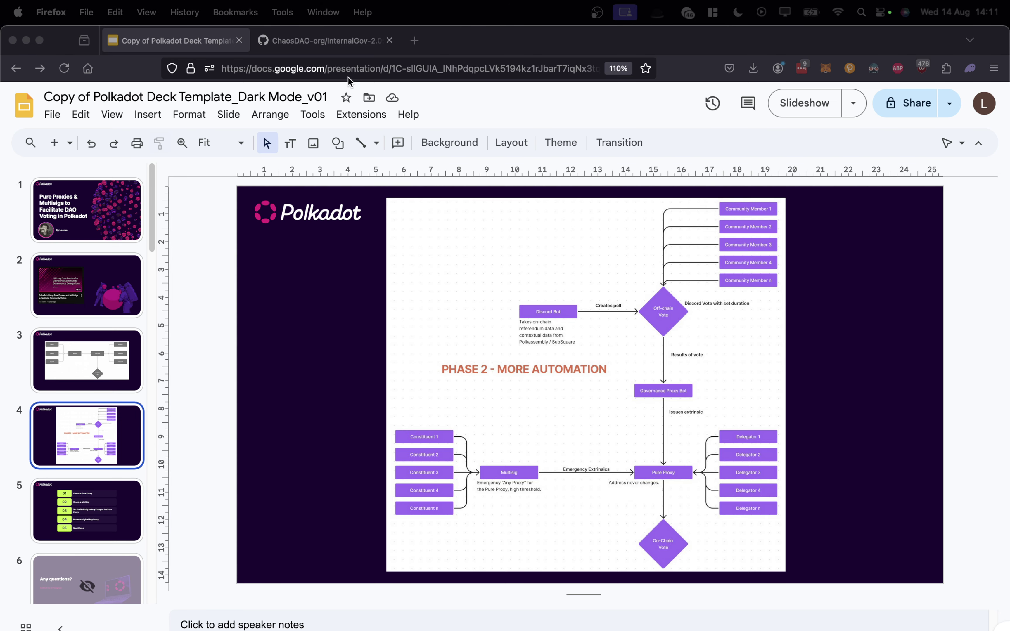
click(318, 45)
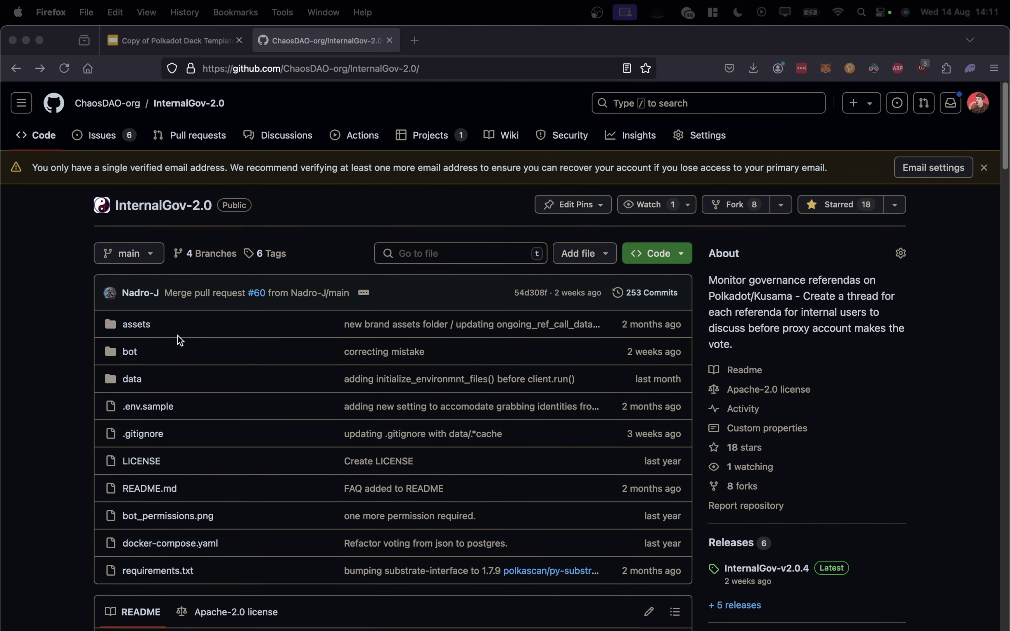
scroll(178, 336, down, 10)
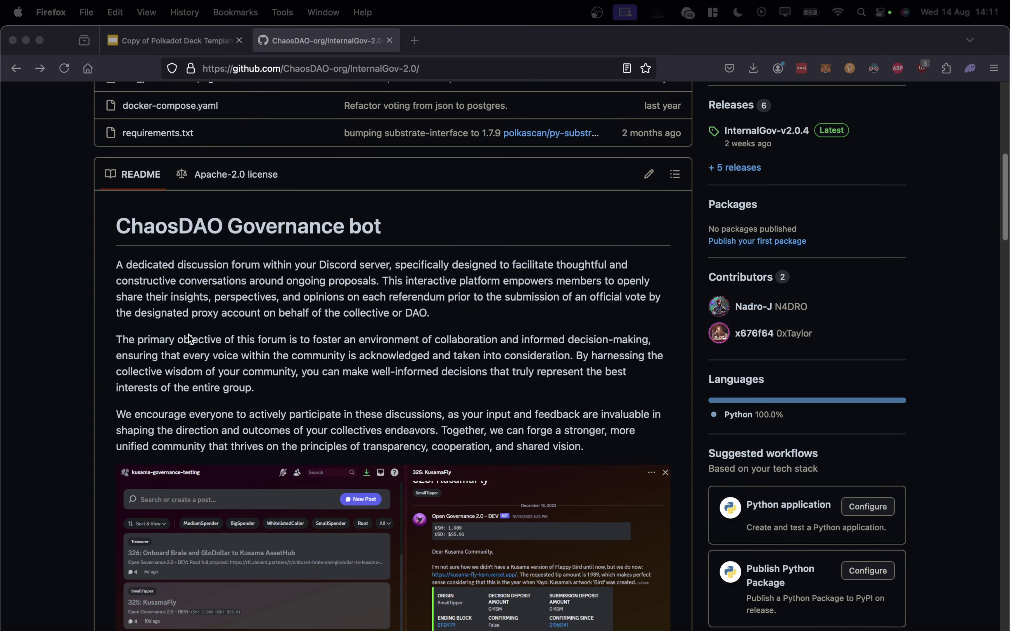
scroll(204, 305, up, 10)
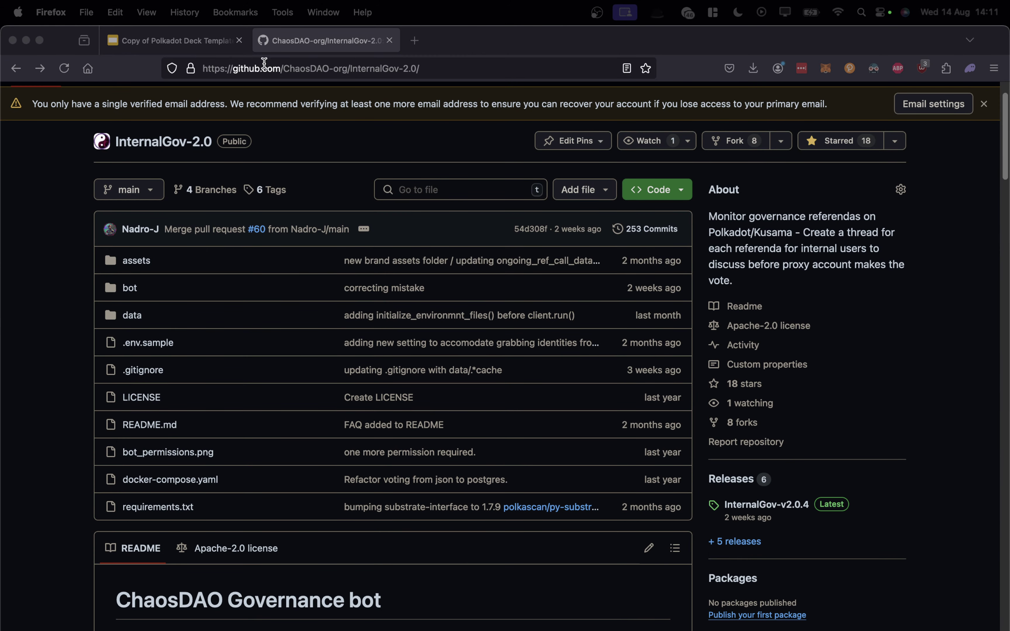
scroll(219, 214, down, 15)
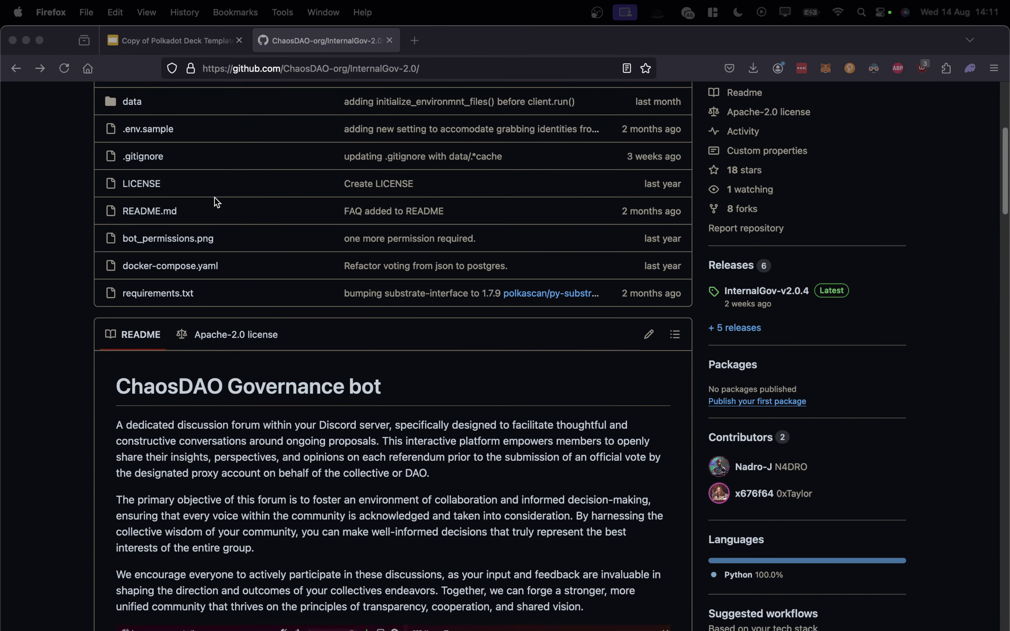
scroll(282, 179, down, 20)
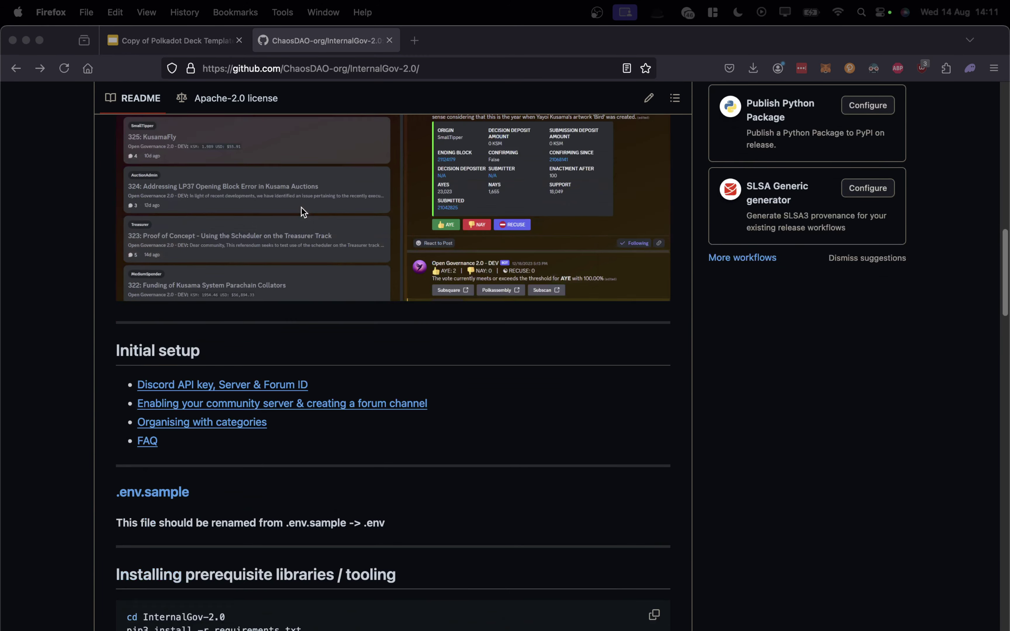
scroll(300, 210, down, 20)
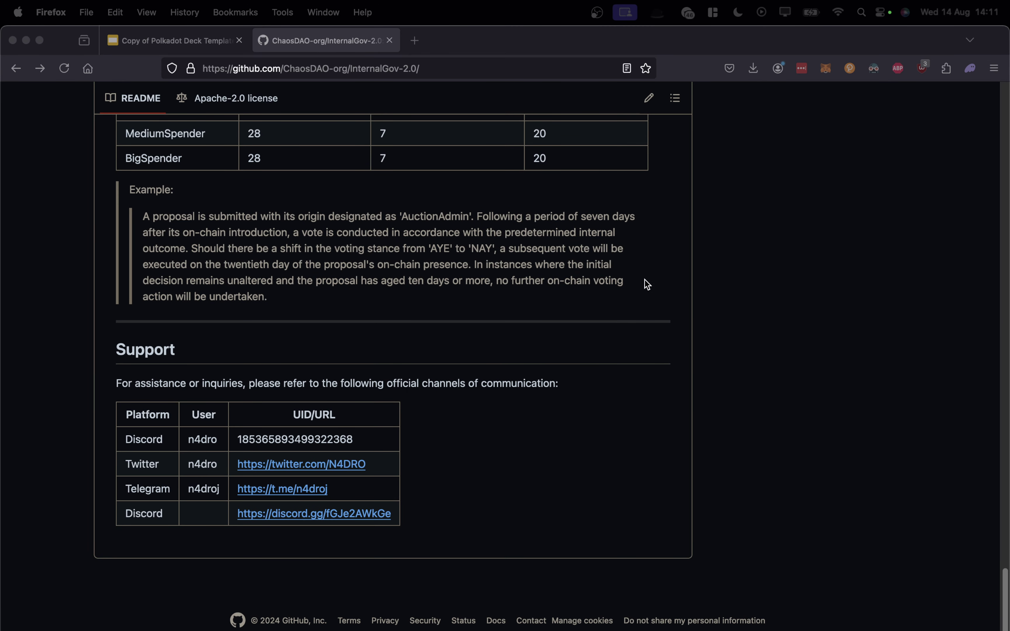
scroll(532, 254, up, 10)
scroll(222, 440, down, 10)
click(191, 377)
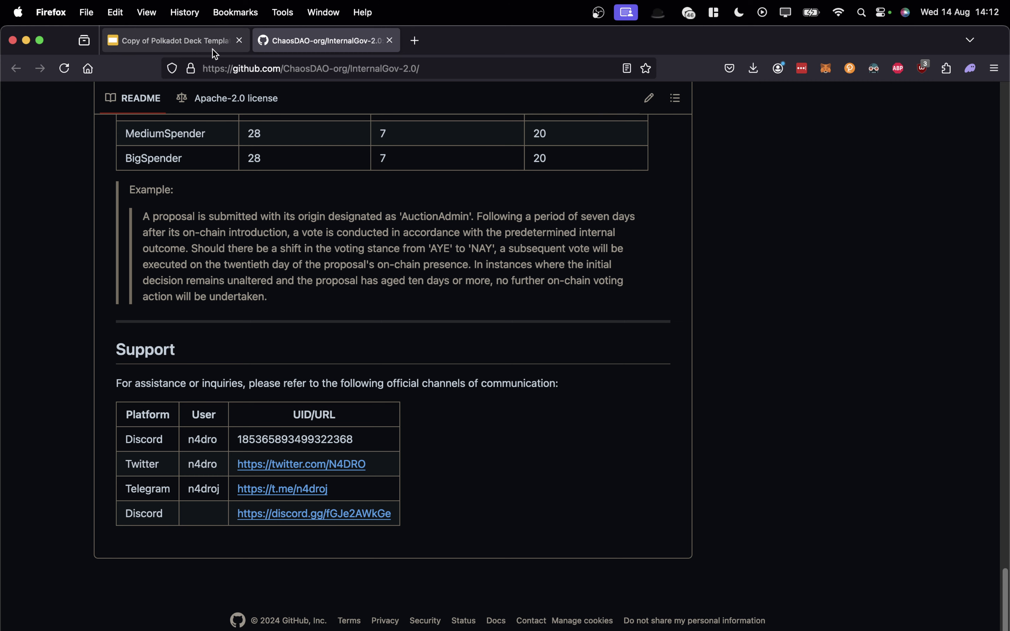
click(196, 48)
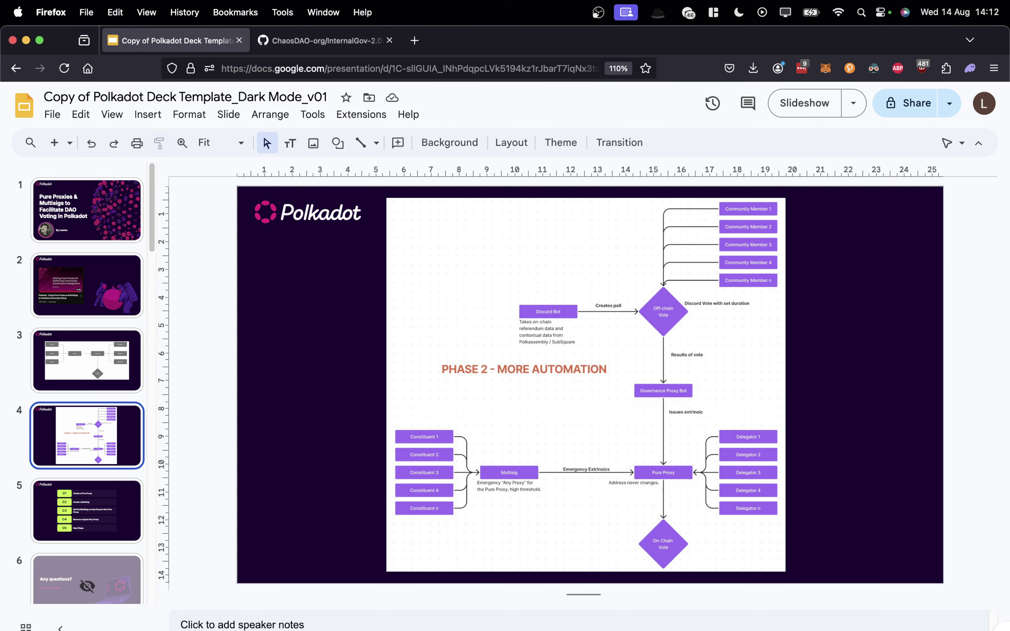